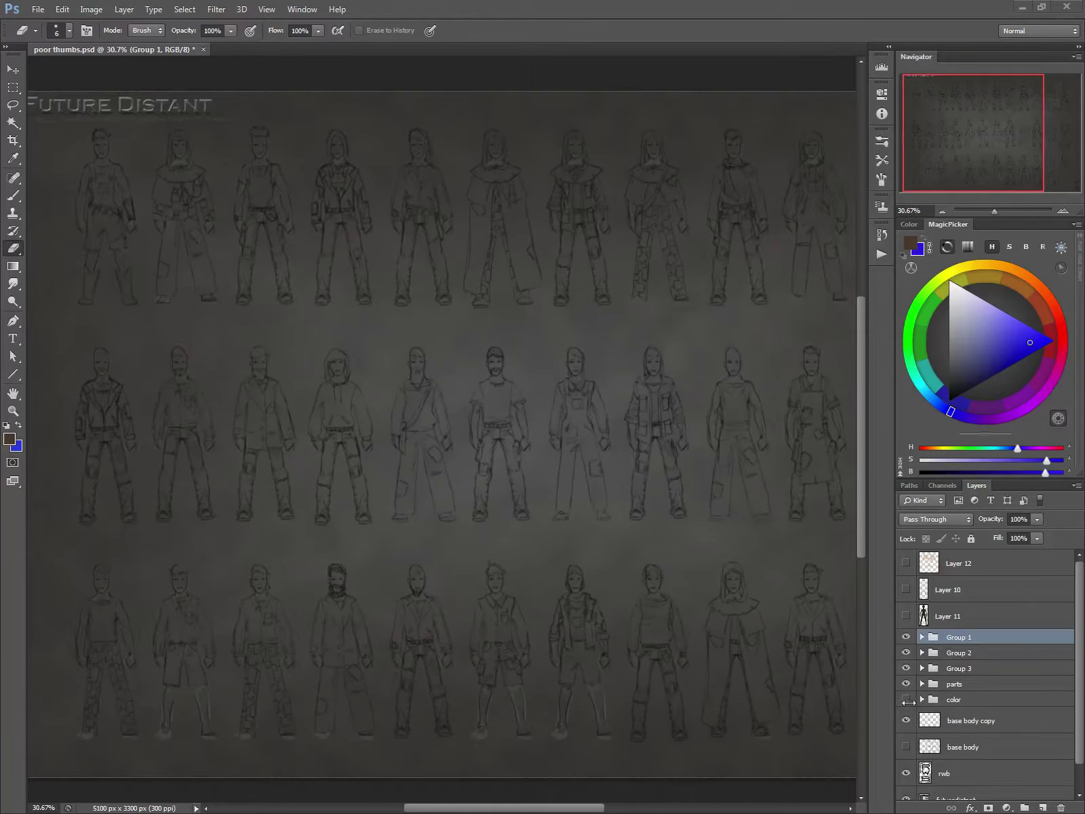
# - Hide Group 1, Group 2, Group 3, parts and base body copy, and show the color group
pyautogui.moveTo(906, 637); pyautogui.dragTo(906, 687)
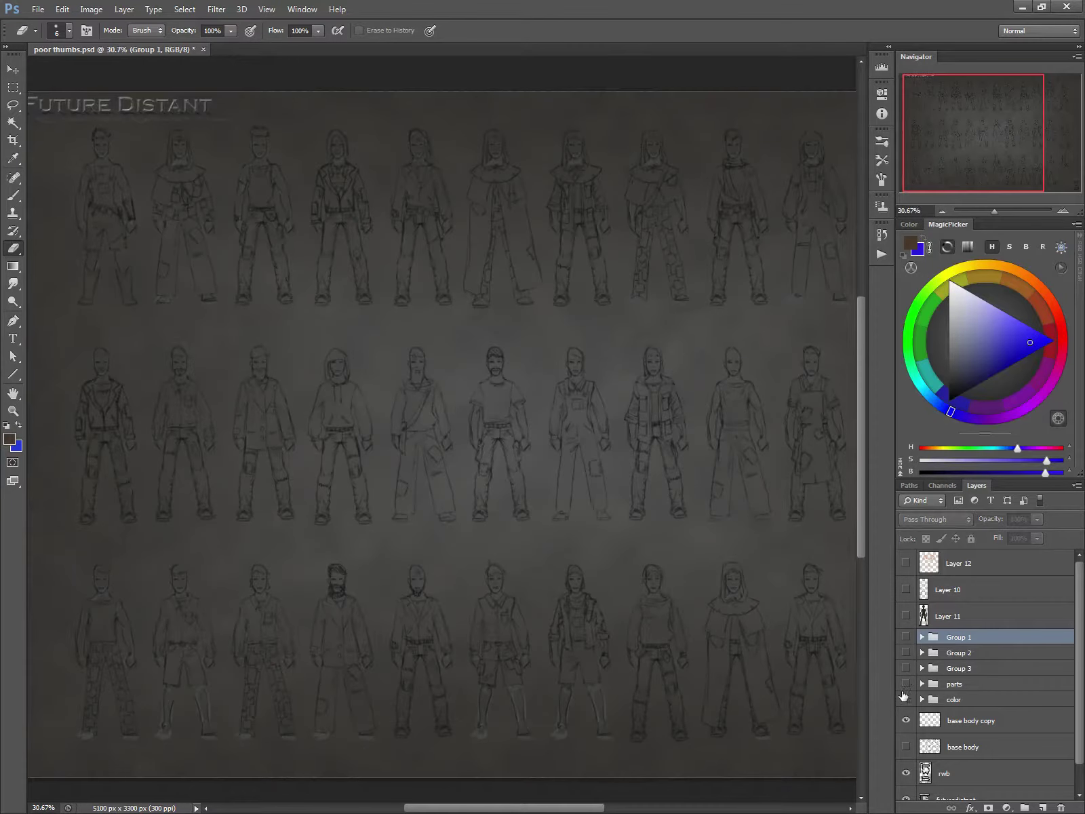
pyautogui.click(906, 721)
pyautogui.click(906, 700)
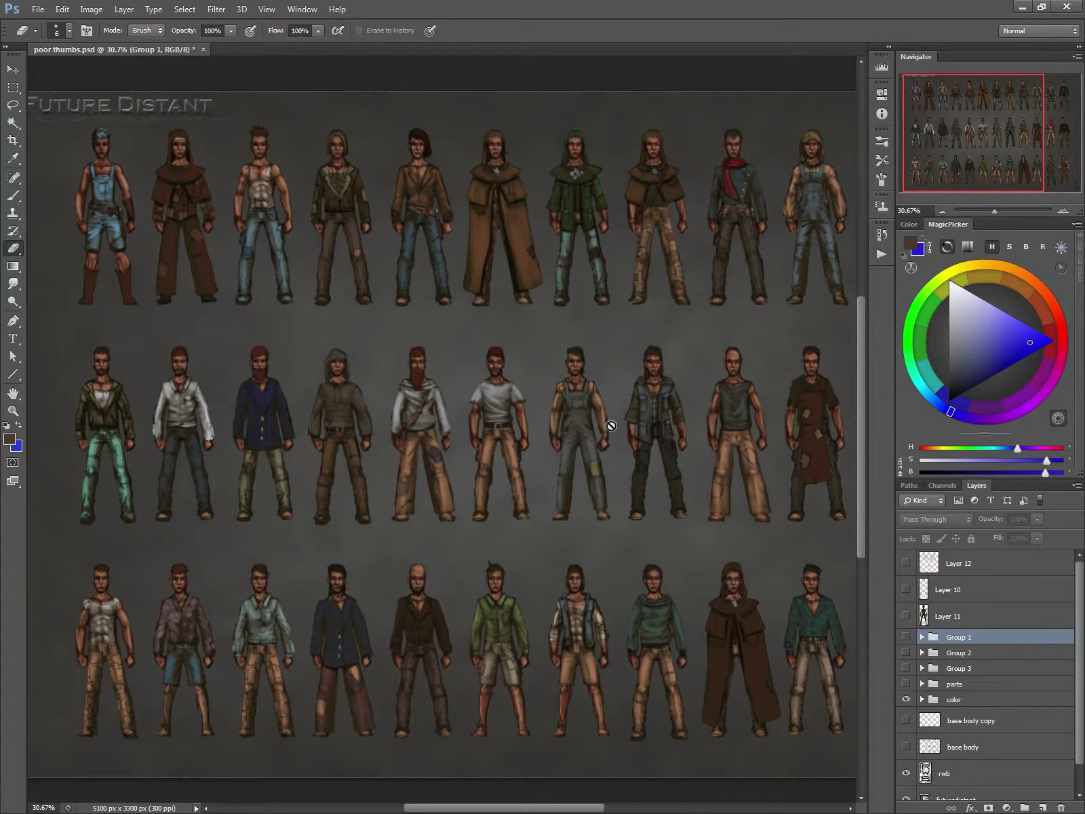
pyautogui.moveTo(501, 444); pyautogui.dragTo(433, 453)
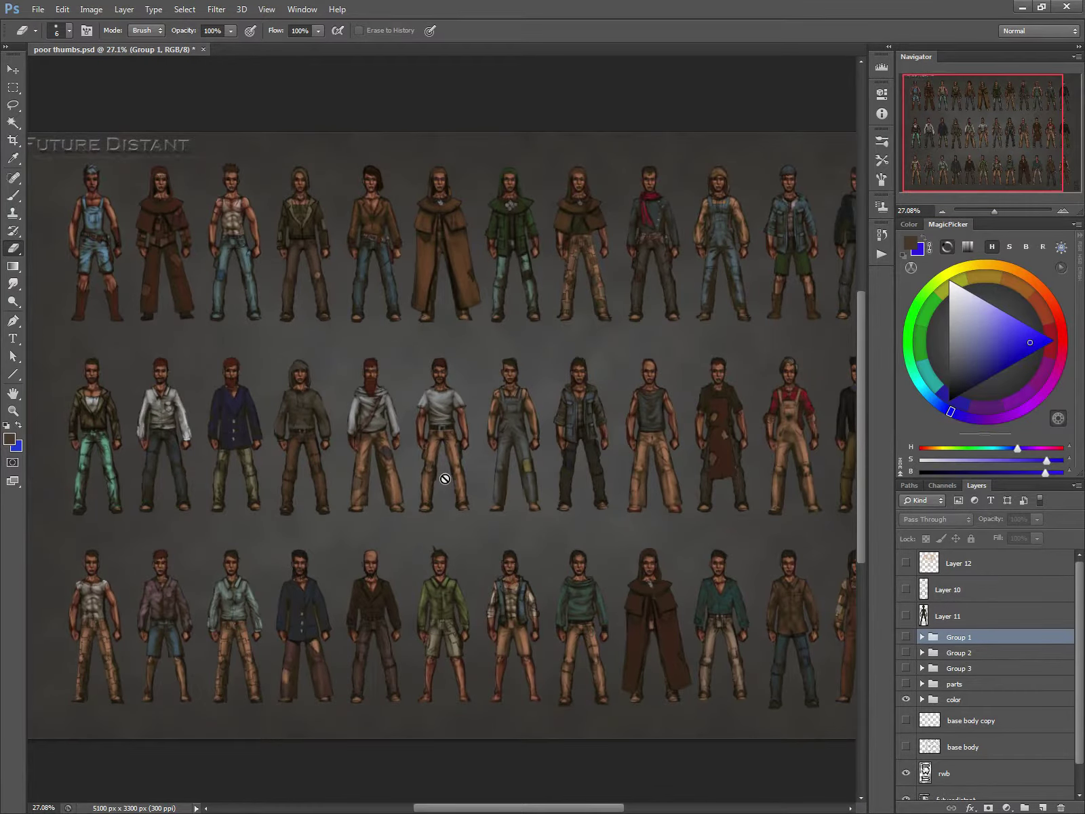
# - Expand the color group and hide its under skin, skin, lines and Layer 7 layers, leaving only the base silhouettes
pyautogui.click(922, 700)
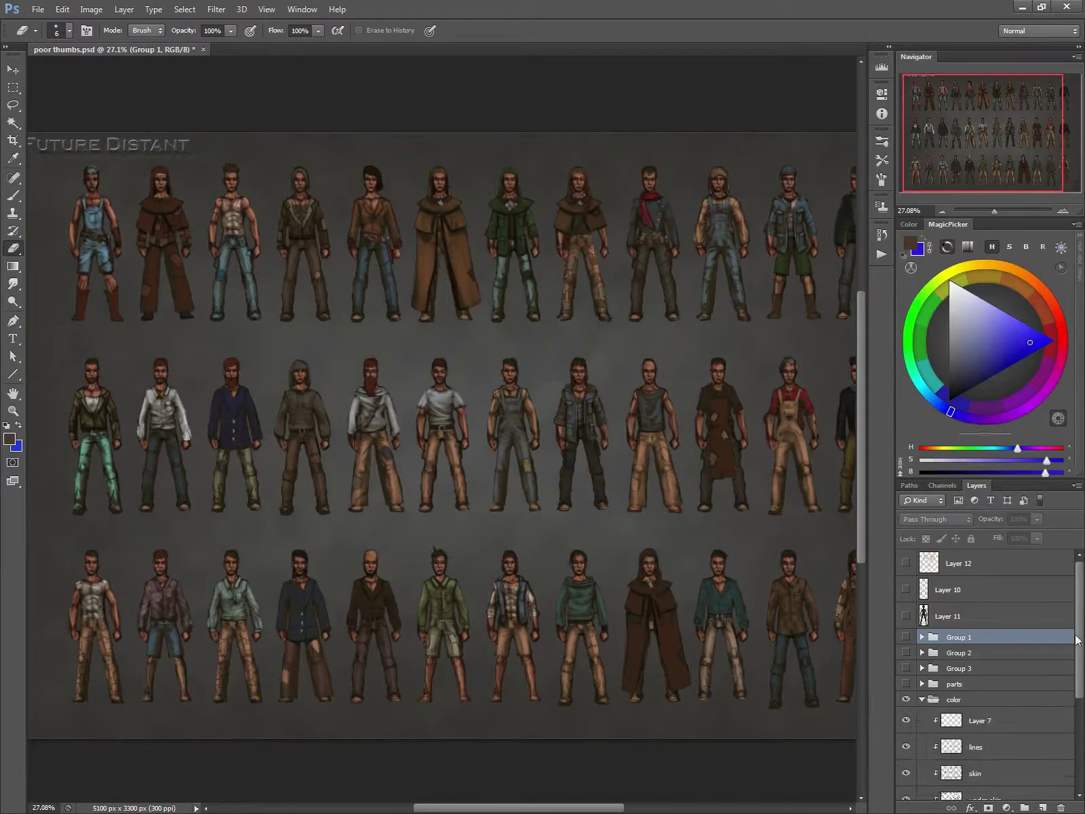
pyautogui.scroll(-4, 1066, 632)
pyautogui.click(991, 786)
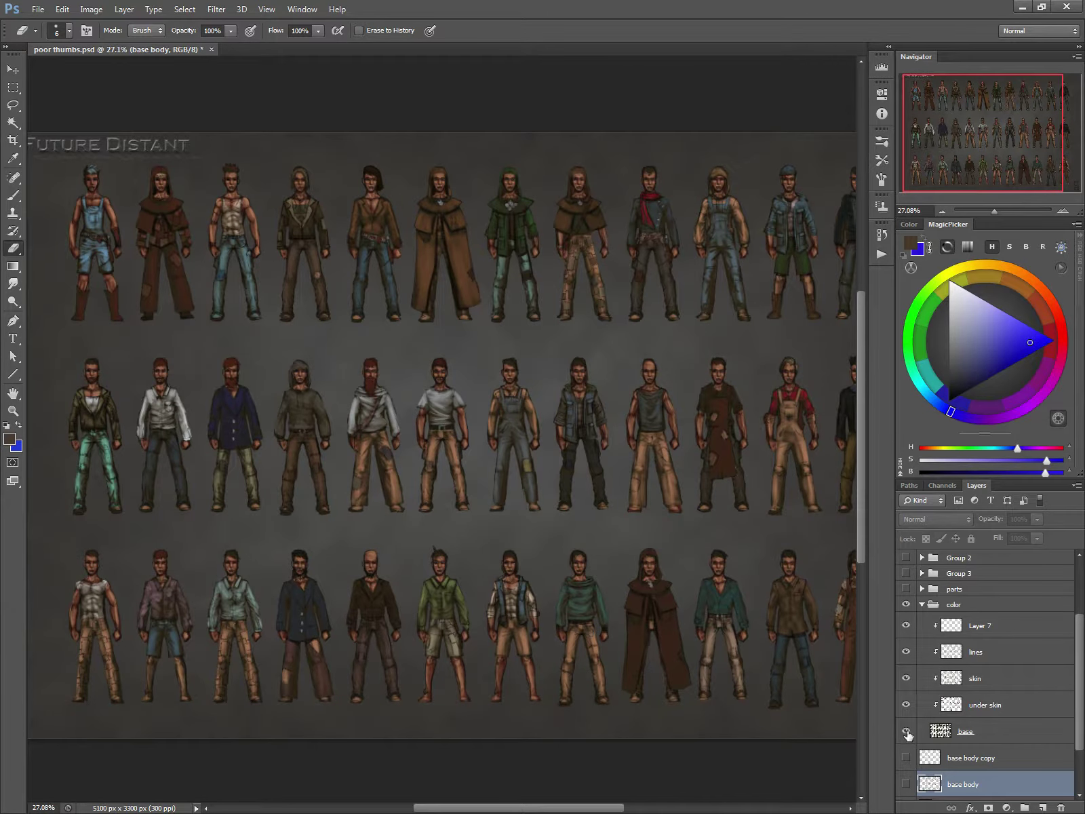
pyautogui.moveTo(907, 705); pyautogui.dragTo(903, 654)
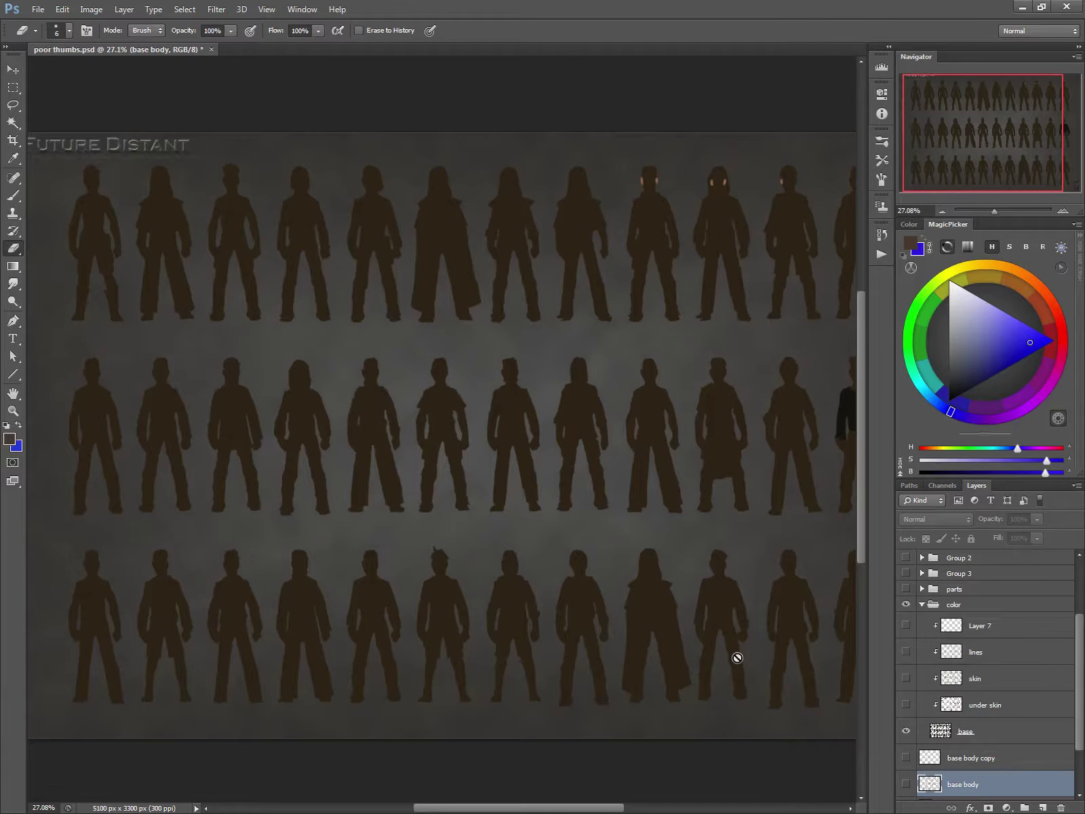
# - Show the skin, under skin and lines layers again, toggling lines to compare the figures with and without it
pyautogui.click(906, 679)
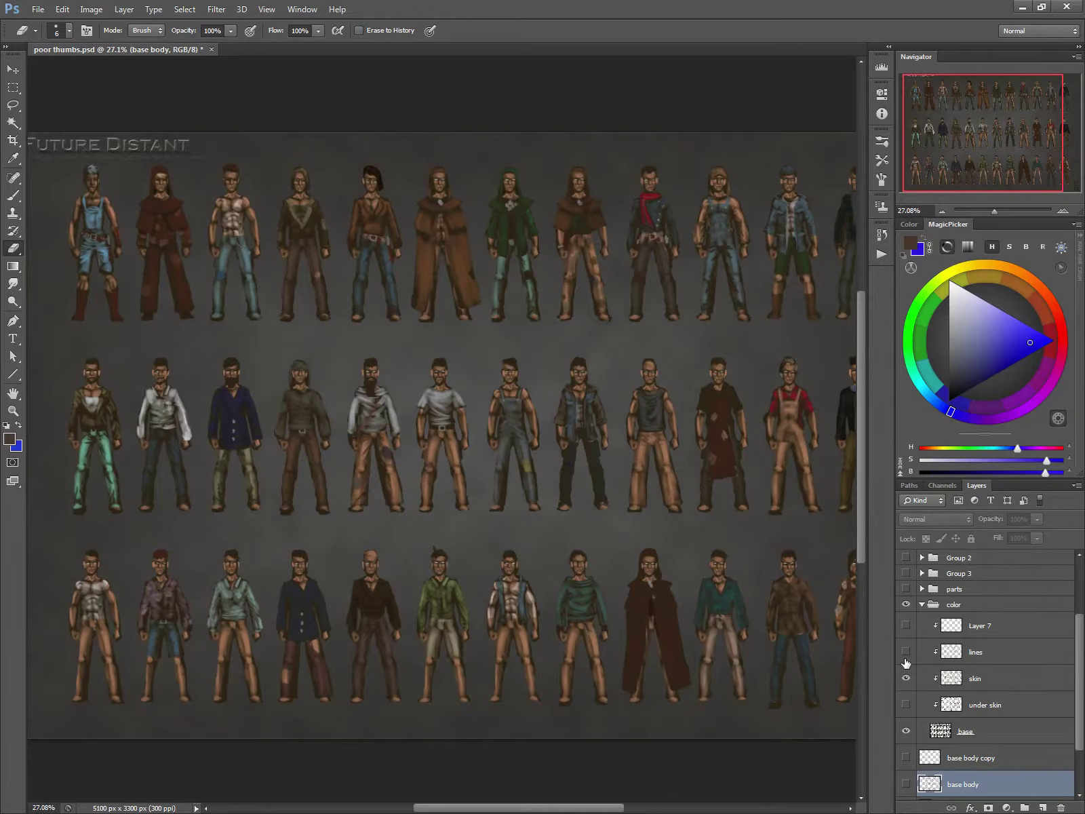
pyautogui.click(907, 705)
pyautogui.click(906, 652)
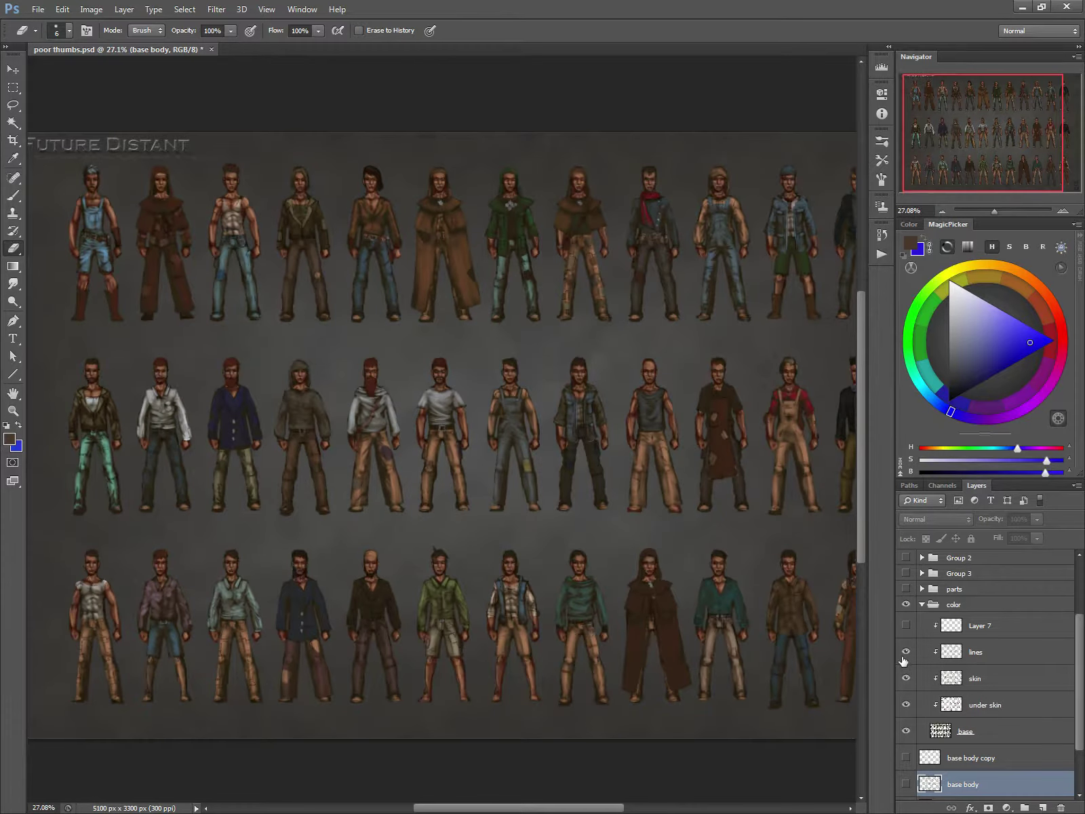
pyautogui.click(906, 652)
pyautogui.click(905, 652)
# - Show Layer 7 and toggle it and the lines layer to compare the detail on the middle-row figures
pyautogui.scroll(6, 370, 200)
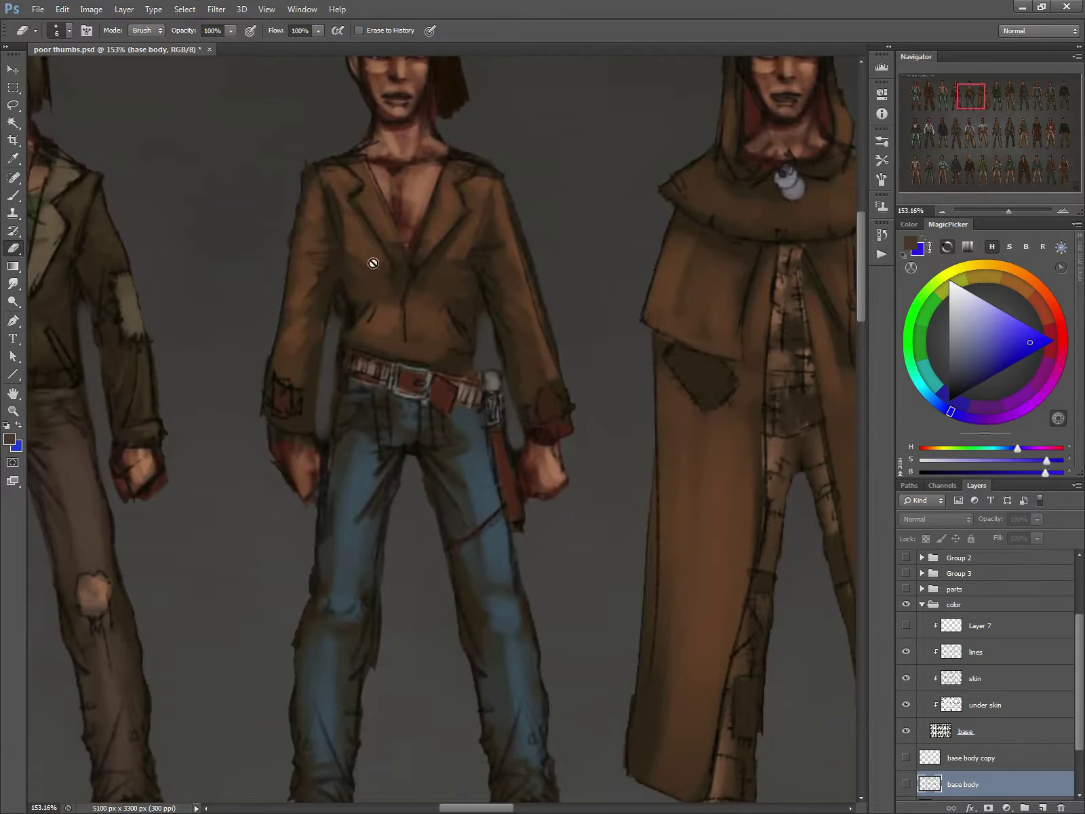
pyautogui.scroll(-6, 375, 322)
pyautogui.moveTo(327, 412); pyautogui.dragTo(356, 322)
pyautogui.moveTo(356, 375); pyautogui.dragTo(271, 369)
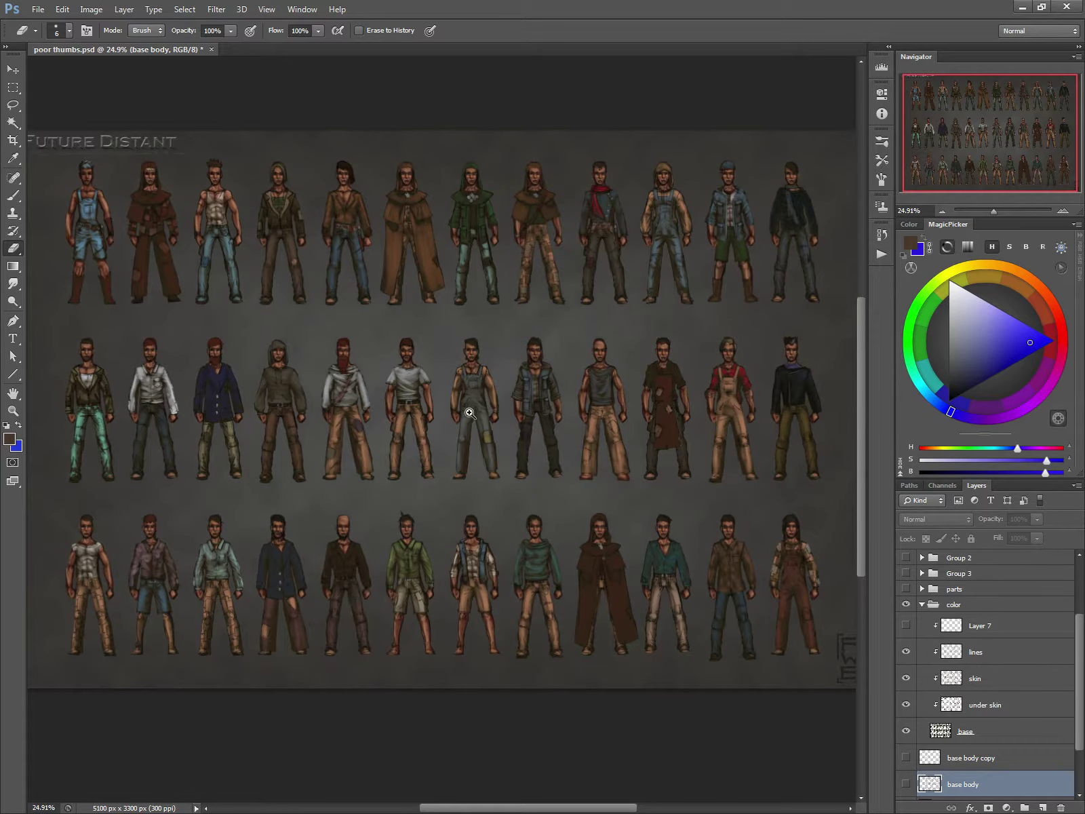
pyautogui.moveTo(476, 418); pyautogui.dragTo(550, 429)
pyautogui.click(906, 626)
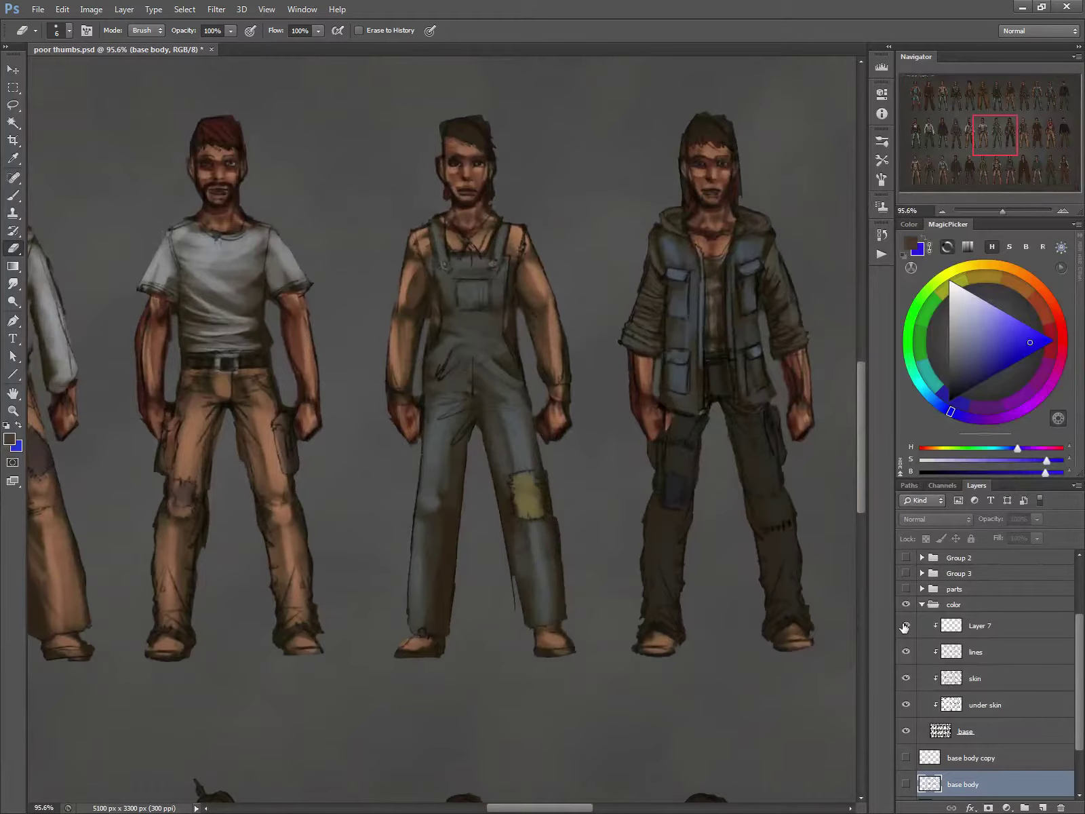
pyautogui.click(906, 626)
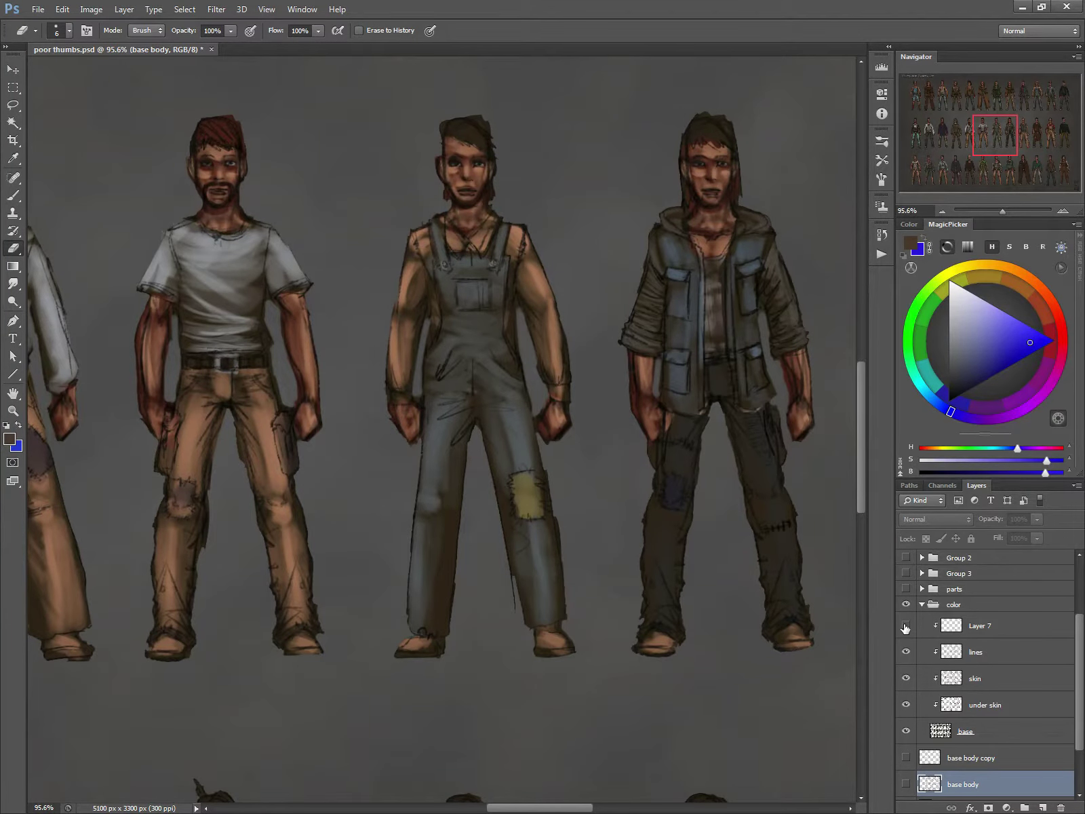
pyautogui.click(906, 626)
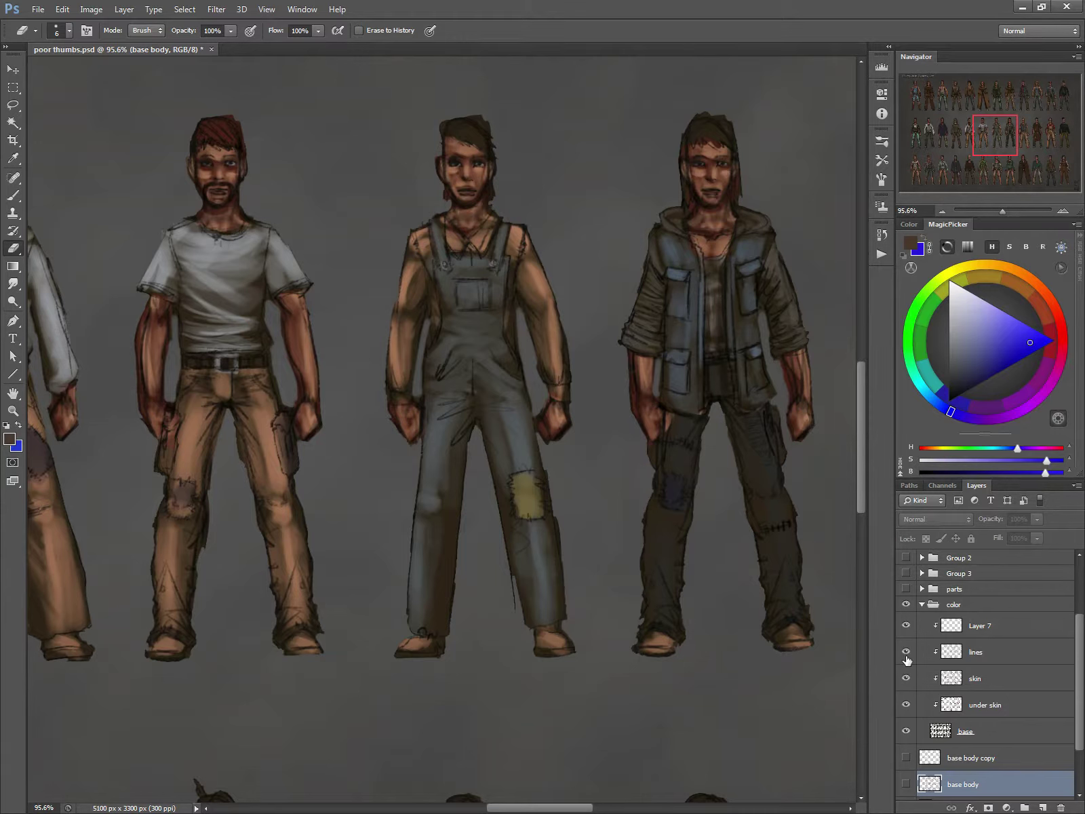
pyautogui.click(906, 654)
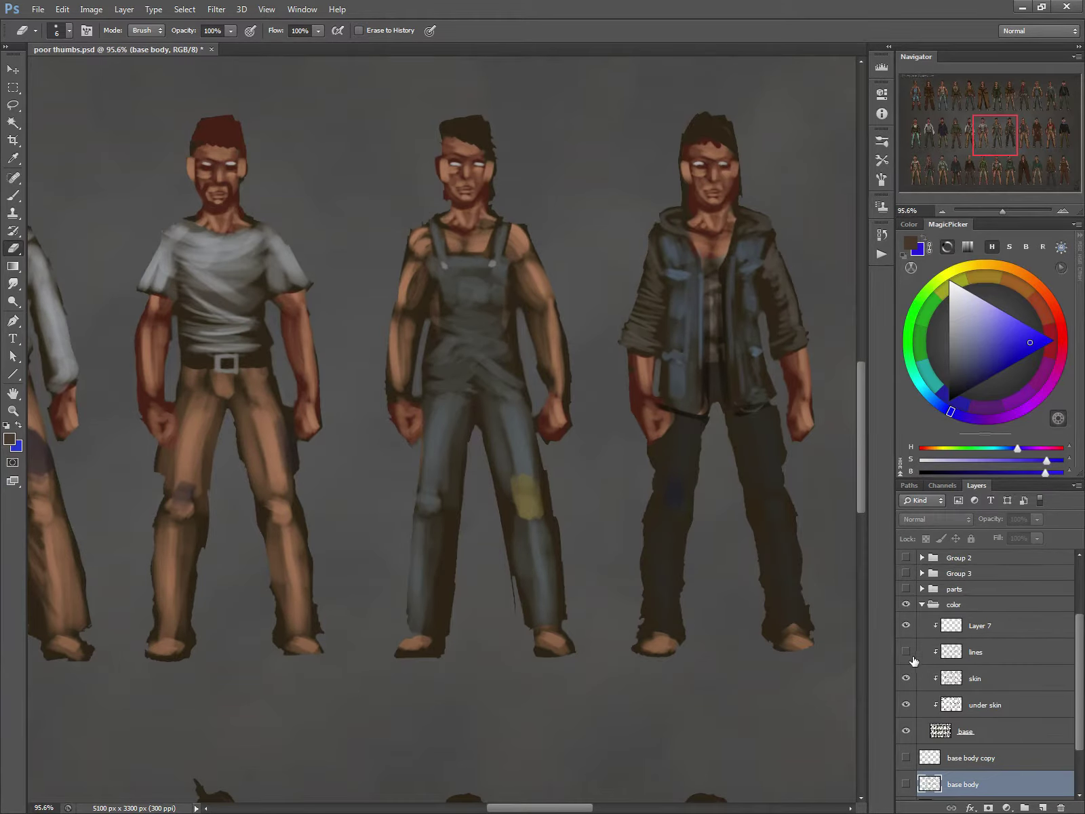
pyautogui.click(906, 653)
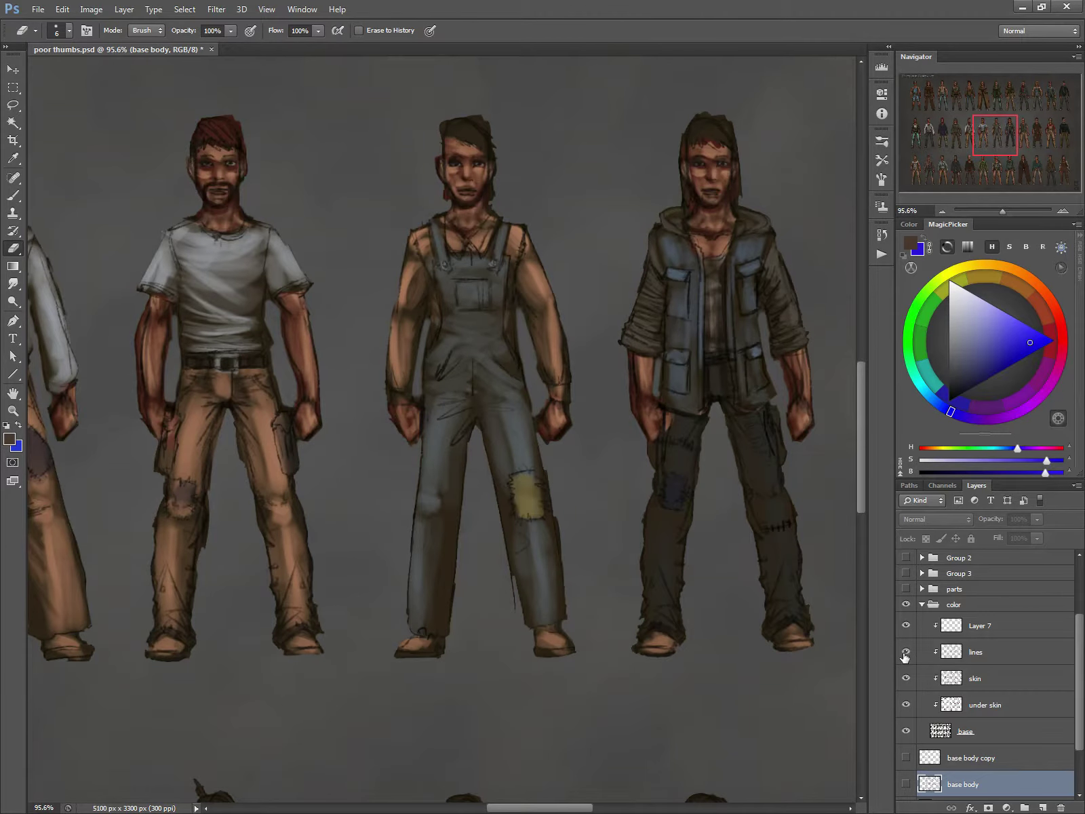
# - Compare the bare base silhouettes with the fully painted figures by hiding and re-showing all layers clipped to base
pyautogui.scroll(-5, 450, 438)
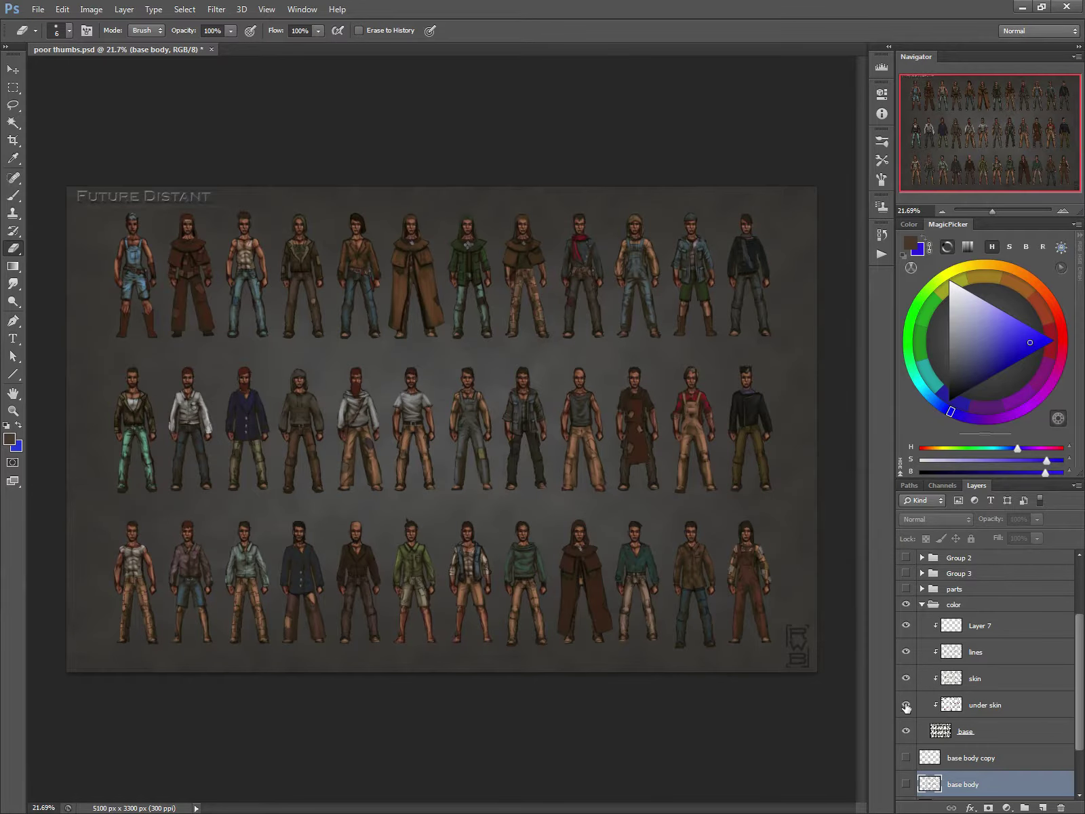
pyautogui.moveTo(906, 706); pyautogui.dragTo(906, 638)
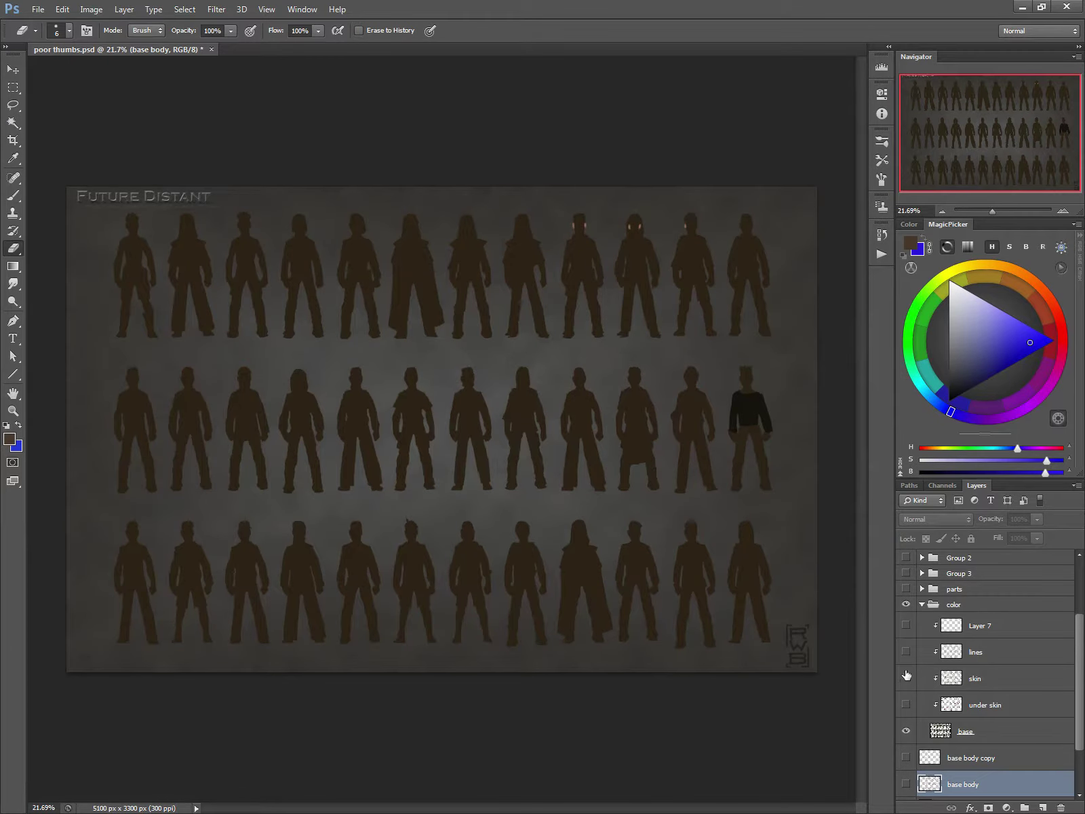
pyautogui.moveTo(907, 706); pyautogui.dragTo(906, 625)
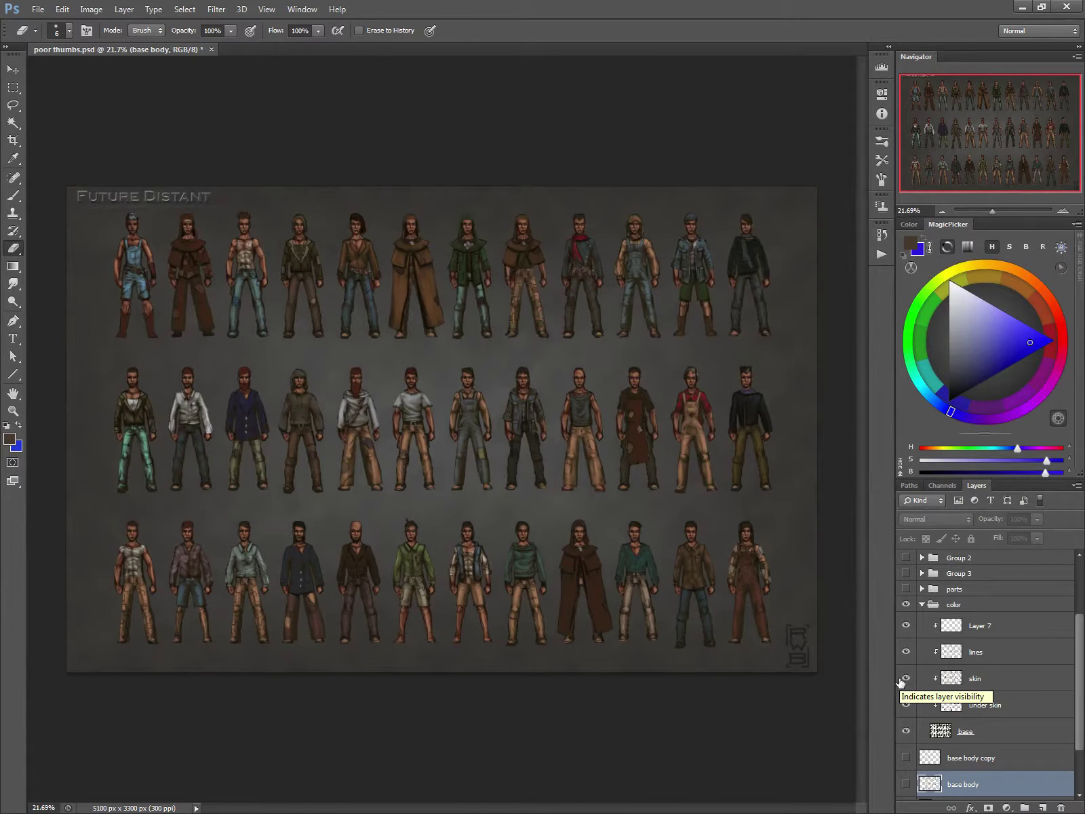
pyautogui.scroll(6, 411, 414)
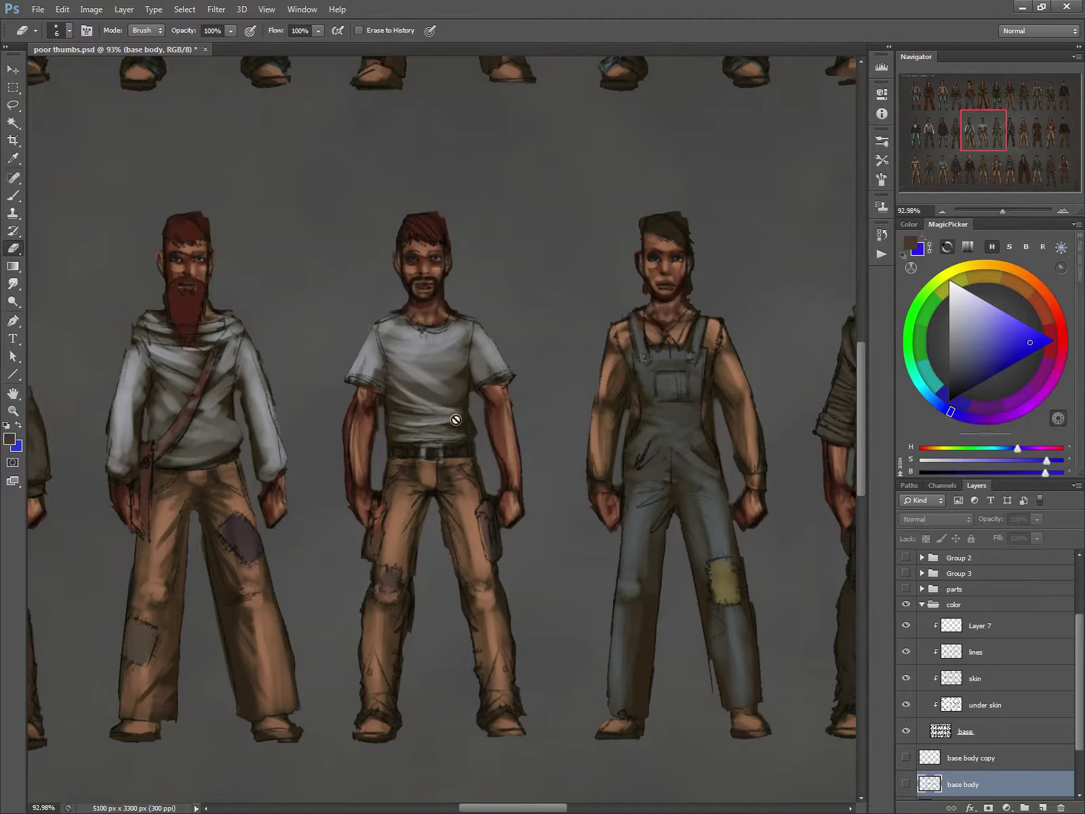
pyautogui.hotkey('ctrl', 'space')
pyautogui.moveTo(440, 455); pyautogui.dragTo(351, 443)
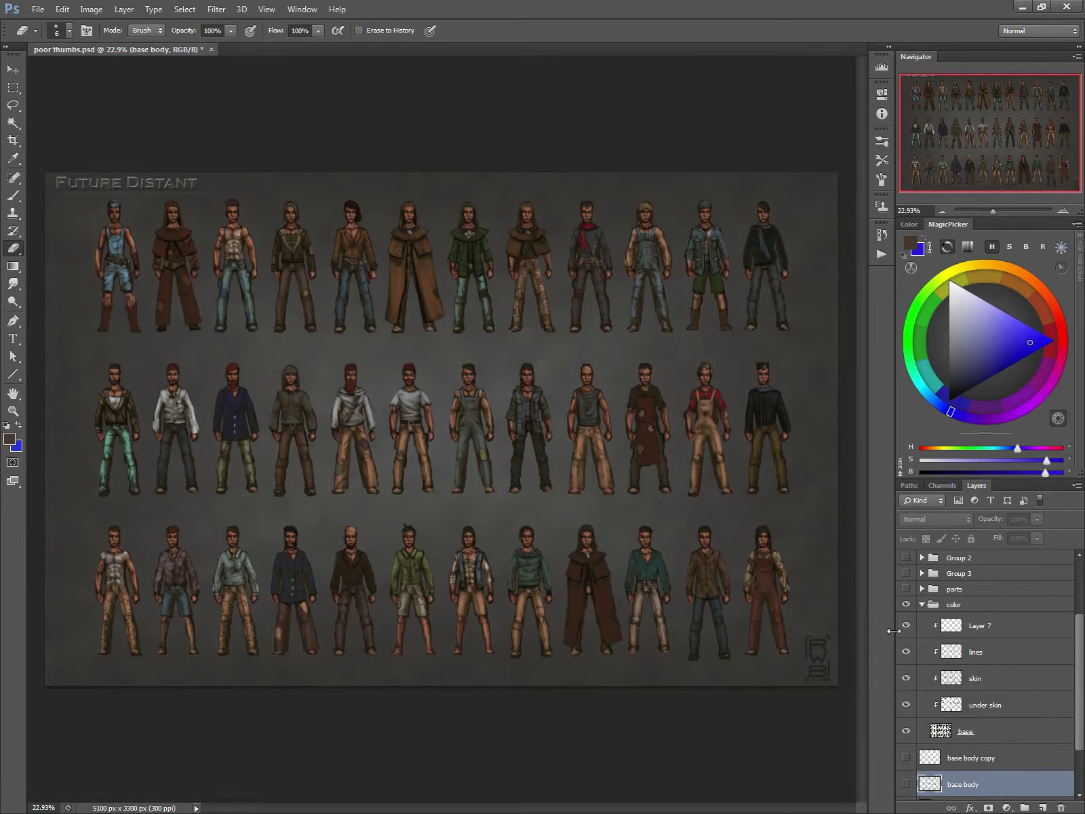
# - Show the female silhouette on Layer 11 and its line drawing on Layer 10, and hide the color group
pyautogui.moveTo(1079, 641); pyautogui.dragTo(1080, 587)
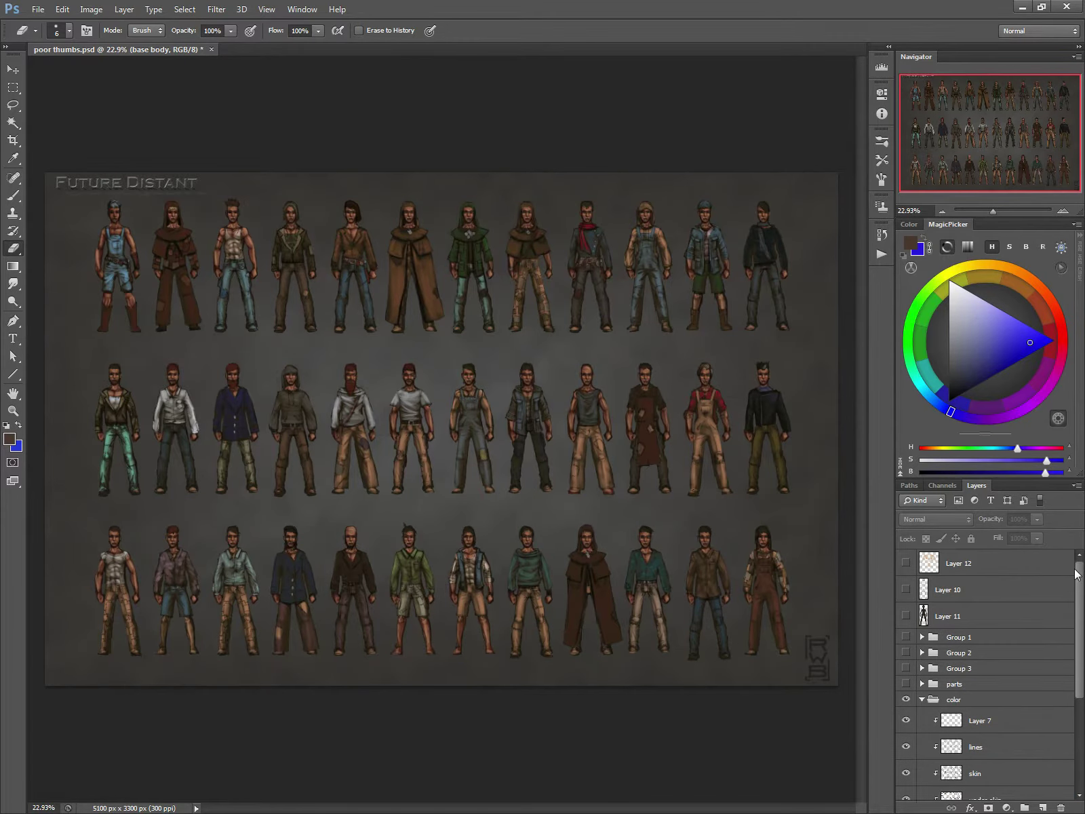
pyautogui.click(907, 616)
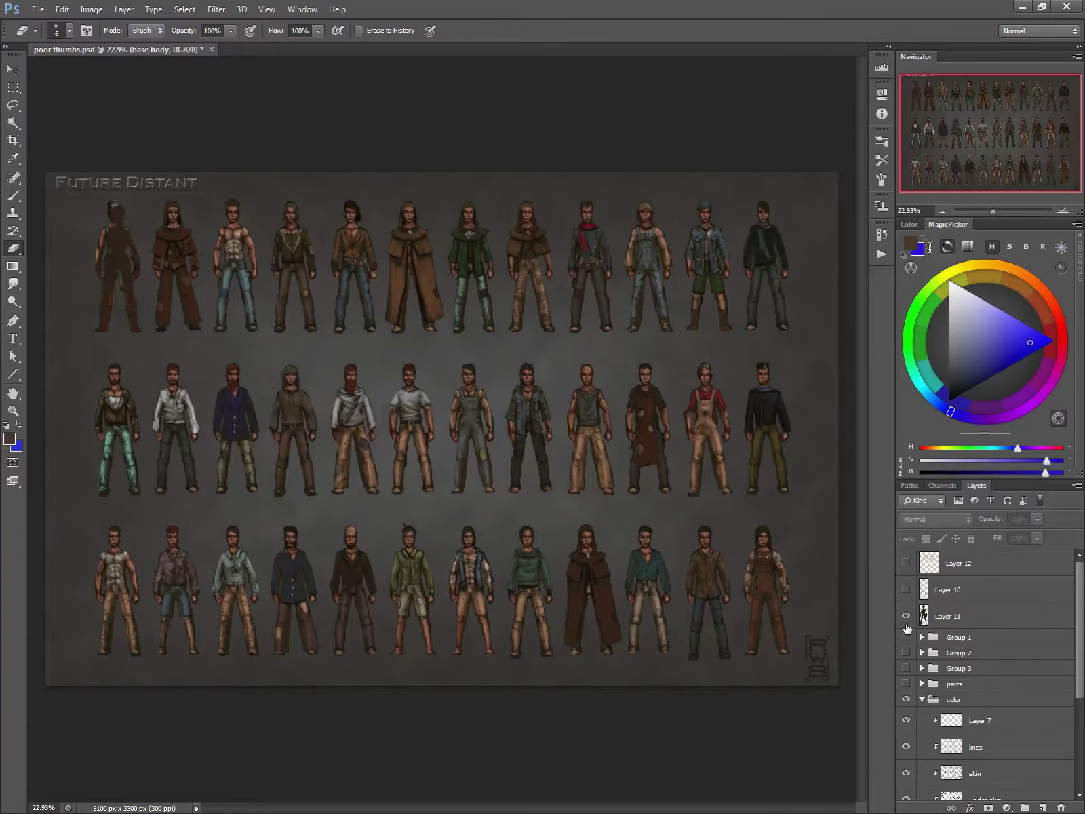
pyautogui.click(906, 700)
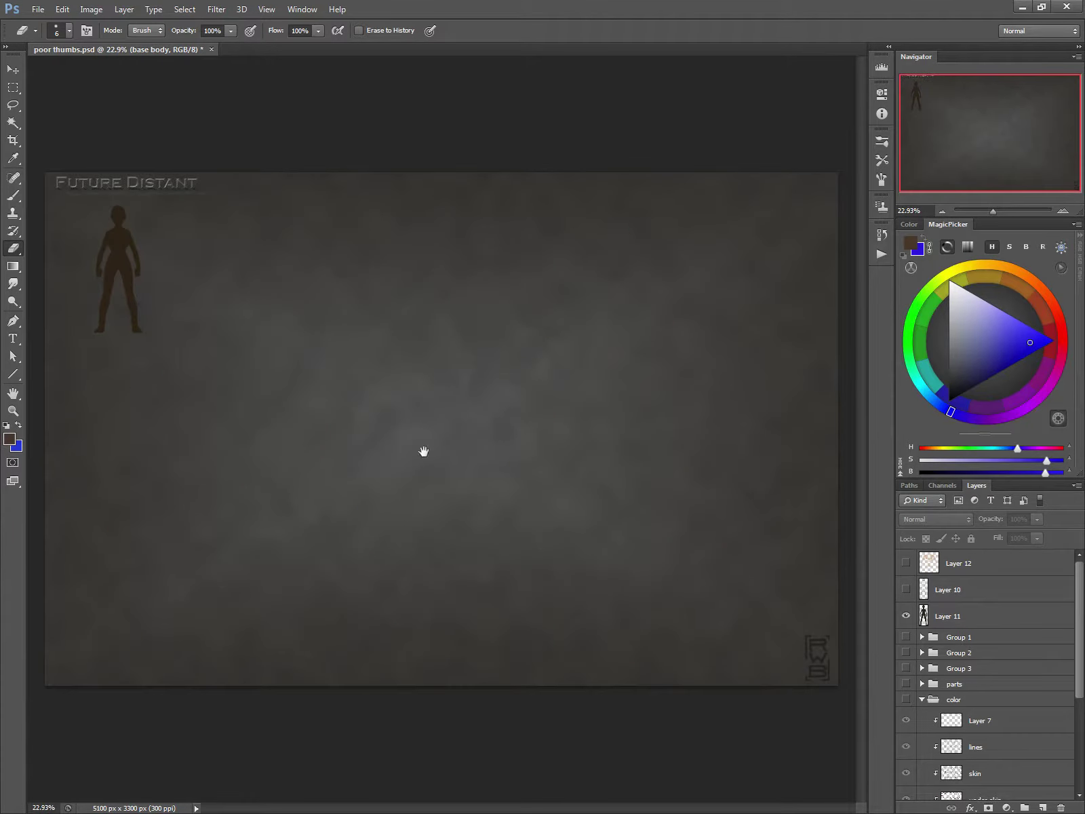
pyautogui.moveTo(116, 286); pyautogui.dragTo(487, 436)
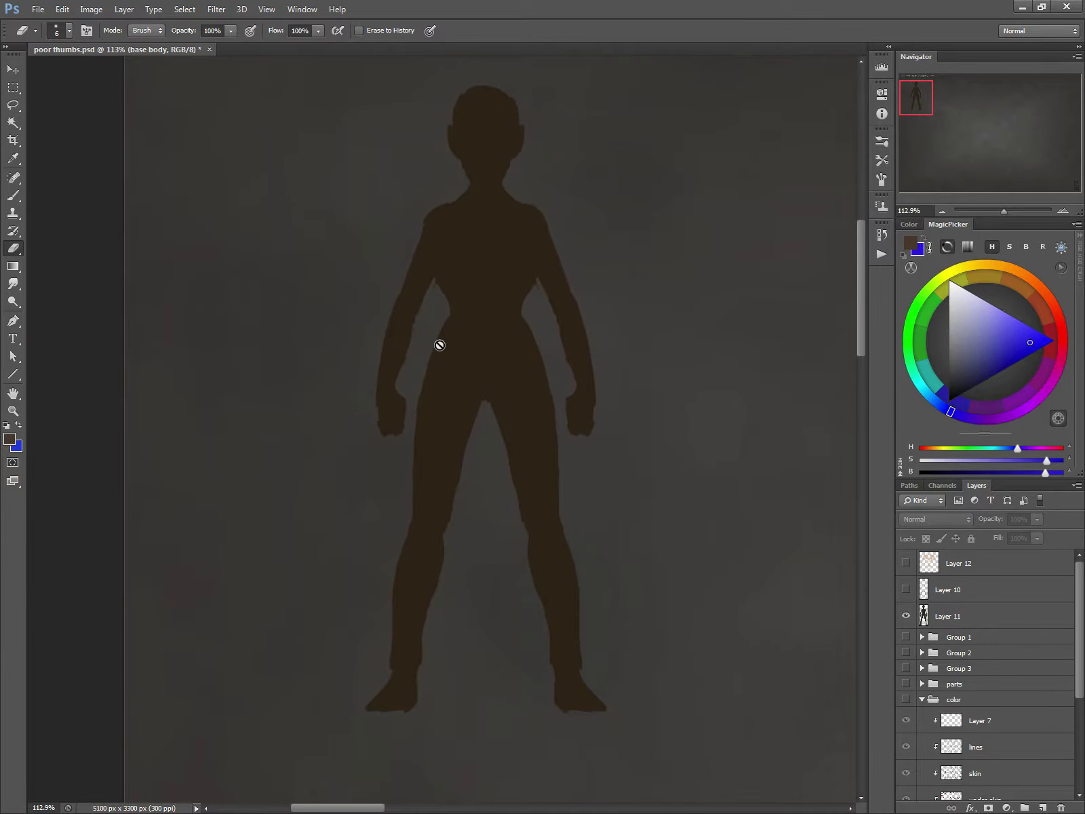
pyautogui.click(905, 591)
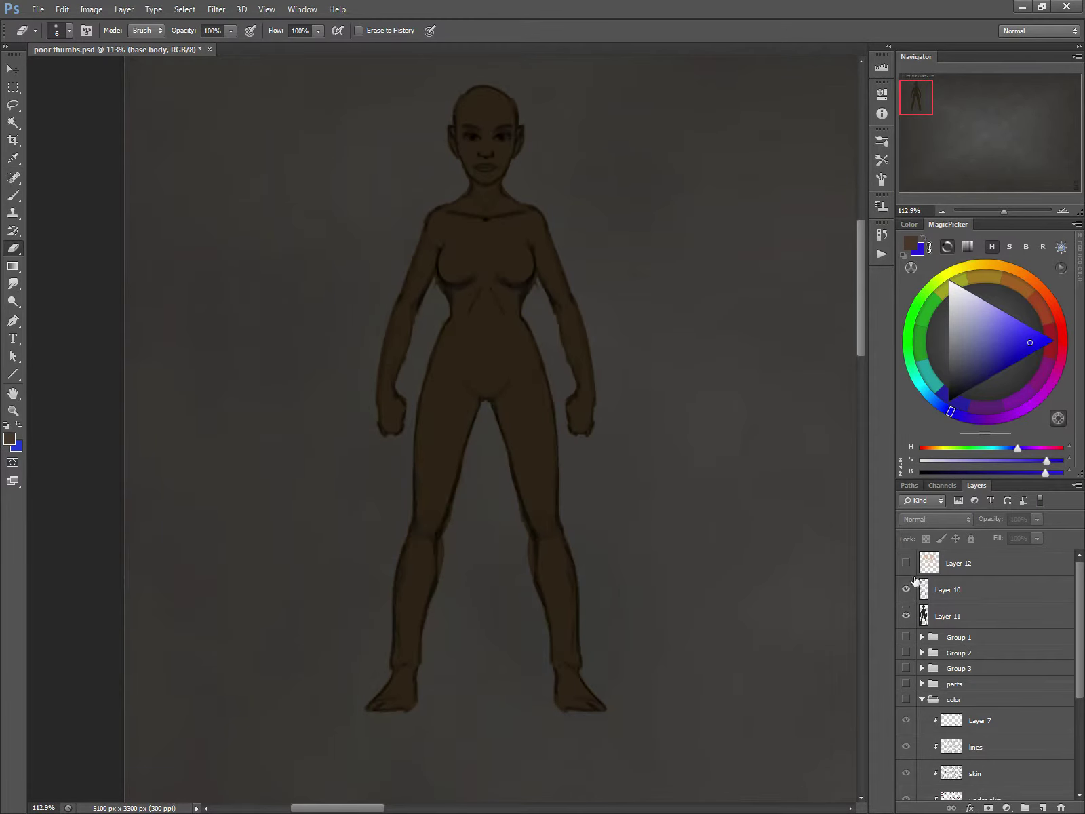
pyautogui.click(905, 591)
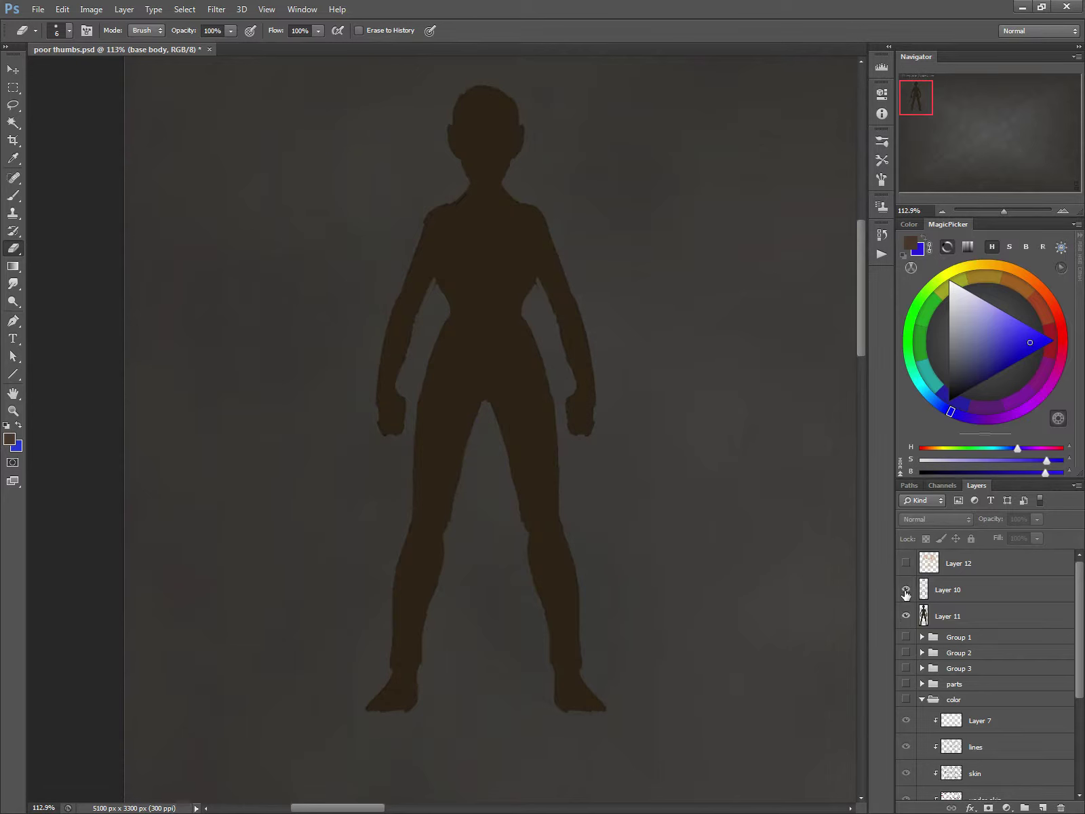
pyautogui.click(906, 592)
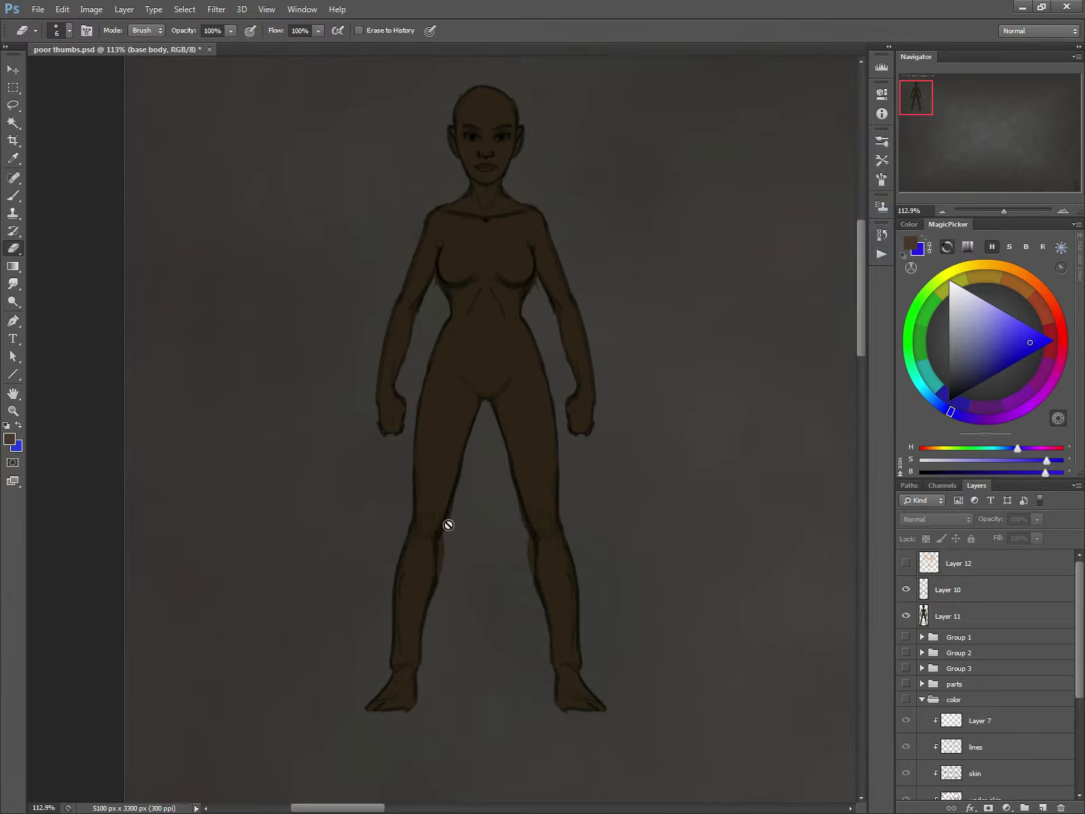
# - Select Layer 11 and show the skin highlights on Layer 12
pyautogui.press('b')
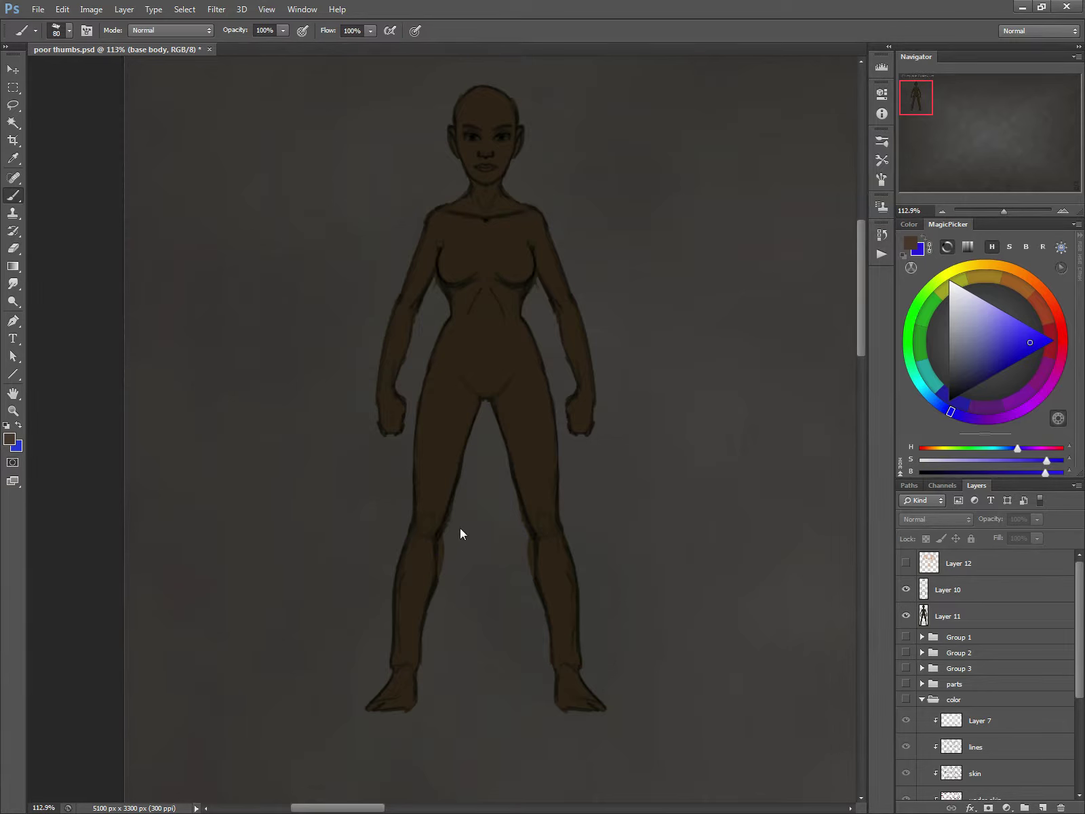
pyautogui.press('e')
pyautogui.click(939, 614)
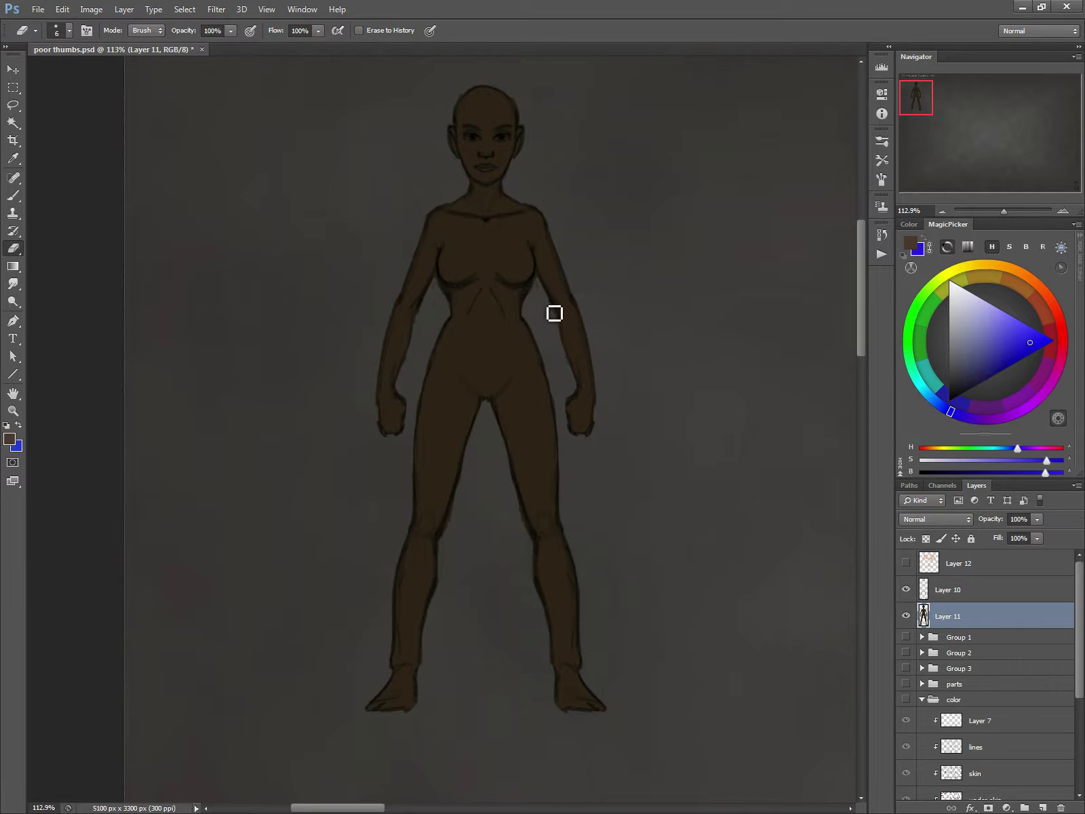
pyautogui.click(906, 562)
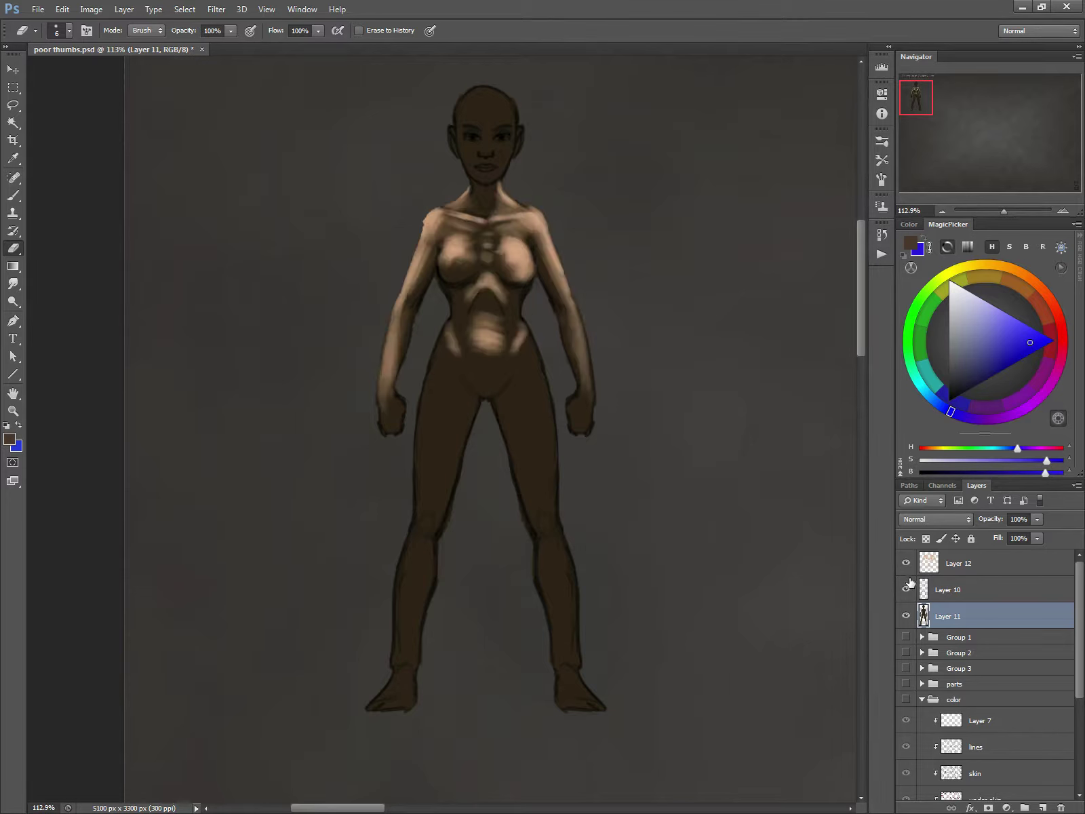
# - Switch to the Brush tool, reduce its size to 15 px and sample the light skin tone from the chest
pyautogui.press('b')
pyautogui.moveTo(490, 243); pyautogui.dragTo(517, 256)
pyautogui.press('[')
pyautogui.press('[')
pyautogui.press('[')
pyautogui.press('[')
pyautogui.press('[')
pyautogui.press('[')
pyautogui.press('[')
pyautogui.keyDown('alt'); pyautogui.click(521, 248); pyautogui.keyUp('alt')
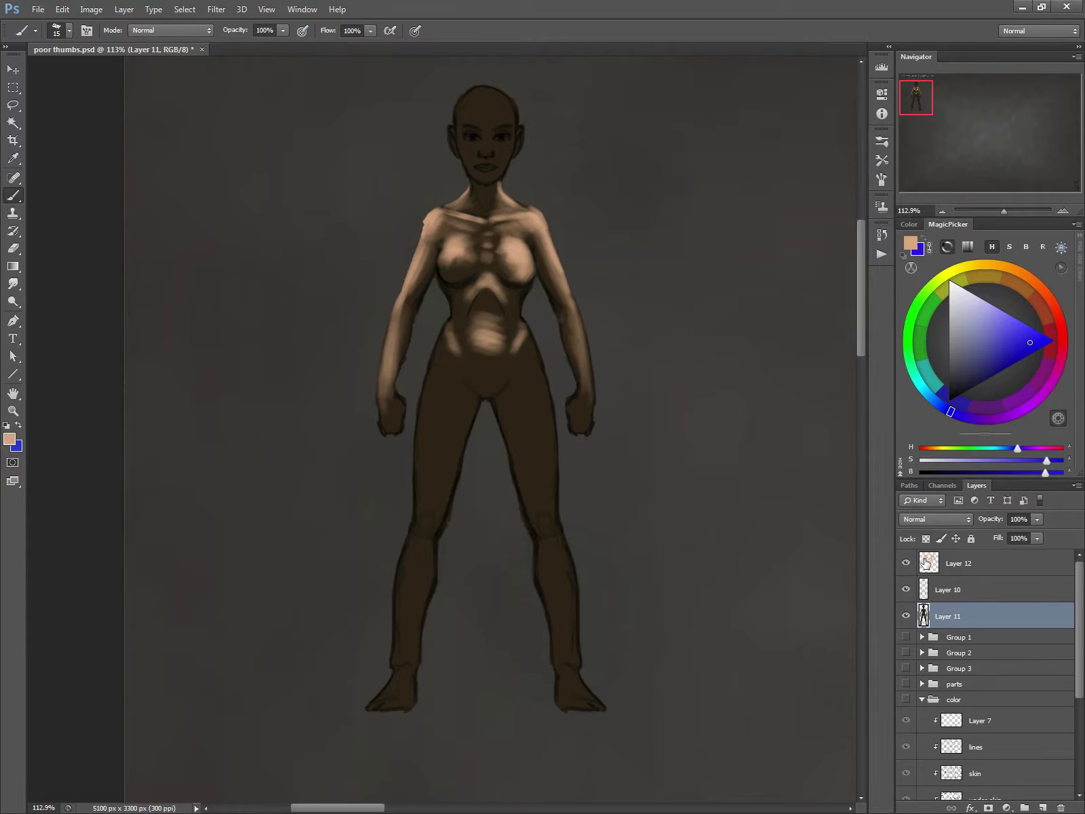
# - Make Layer 12 active and brush over the belly highlight
pyautogui.hotkey('alt', ']')
pyautogui.hotkey('alt', ']')
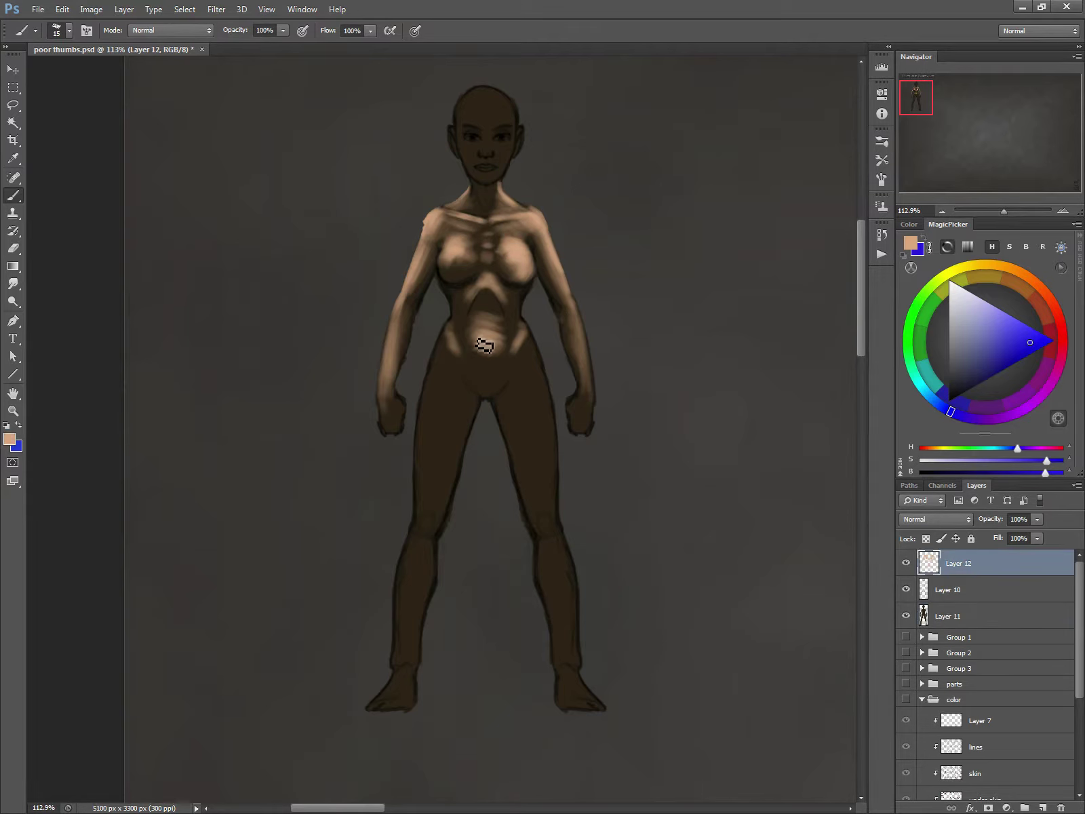
pyautogui.moveTo(485, 344); pyautogui.dragTo(506, 349)
# - Choose the textured brush tip labelled 200 and set the brush size to 30 px
pyautogui.rightClick(489, 332)
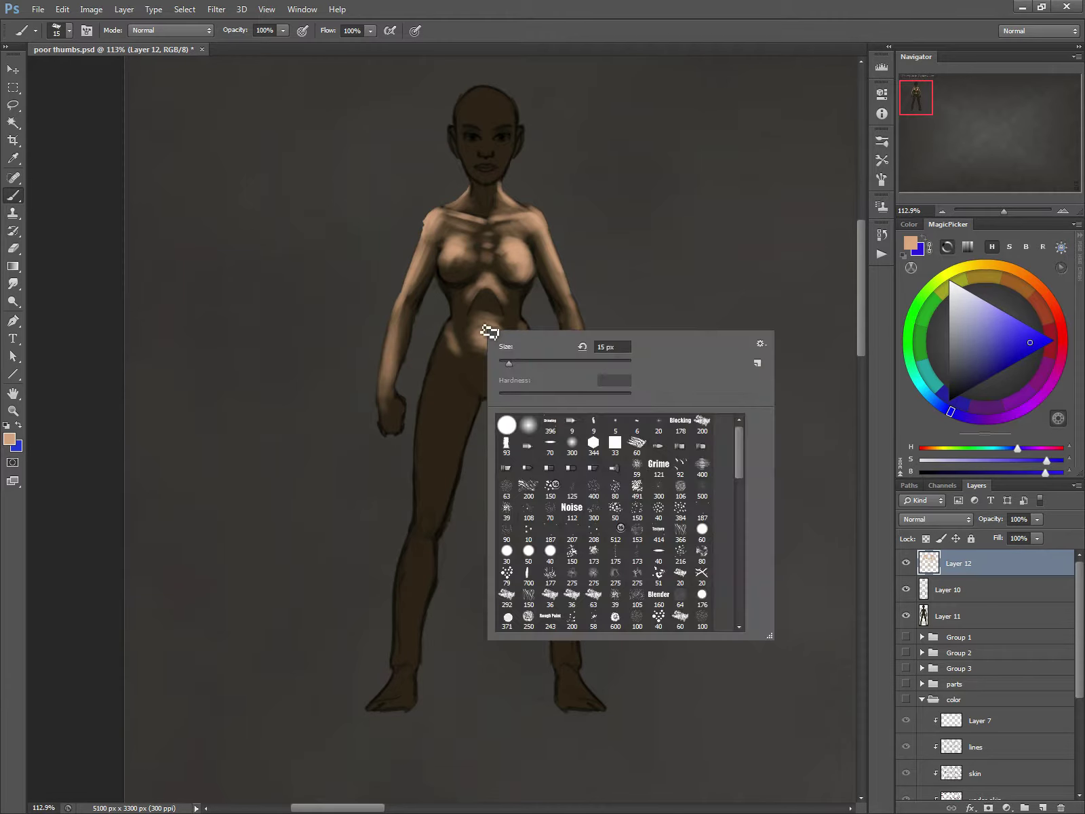
pyautogui.click(695, 423)
pyautogui.click(528, 360)
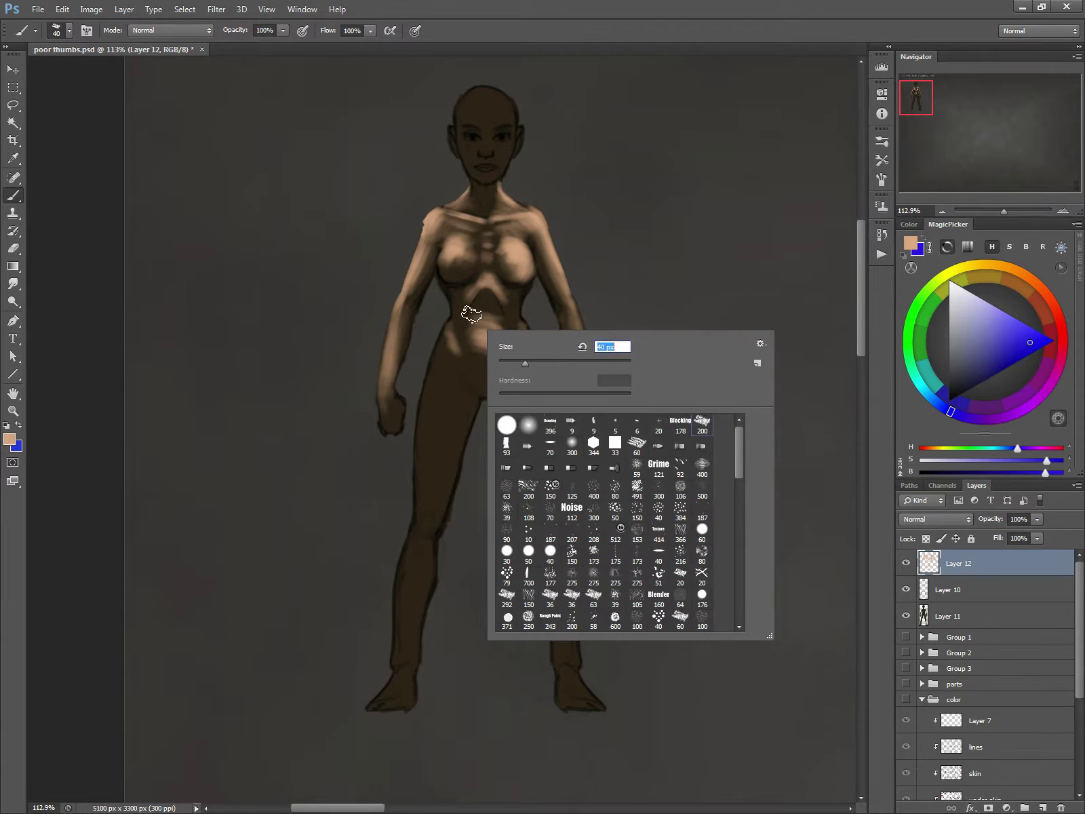
pyautogui.click(518, 364)
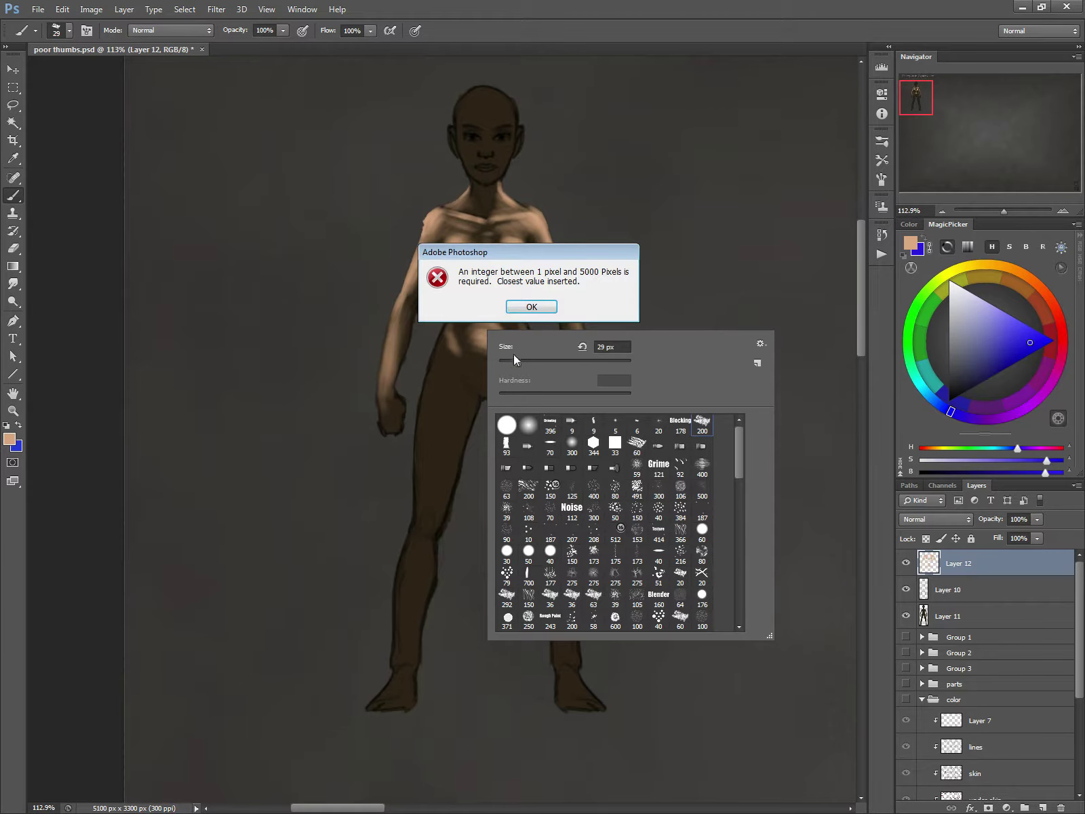
pyautogui.press('Return')
pyautogui.click(510, 363)
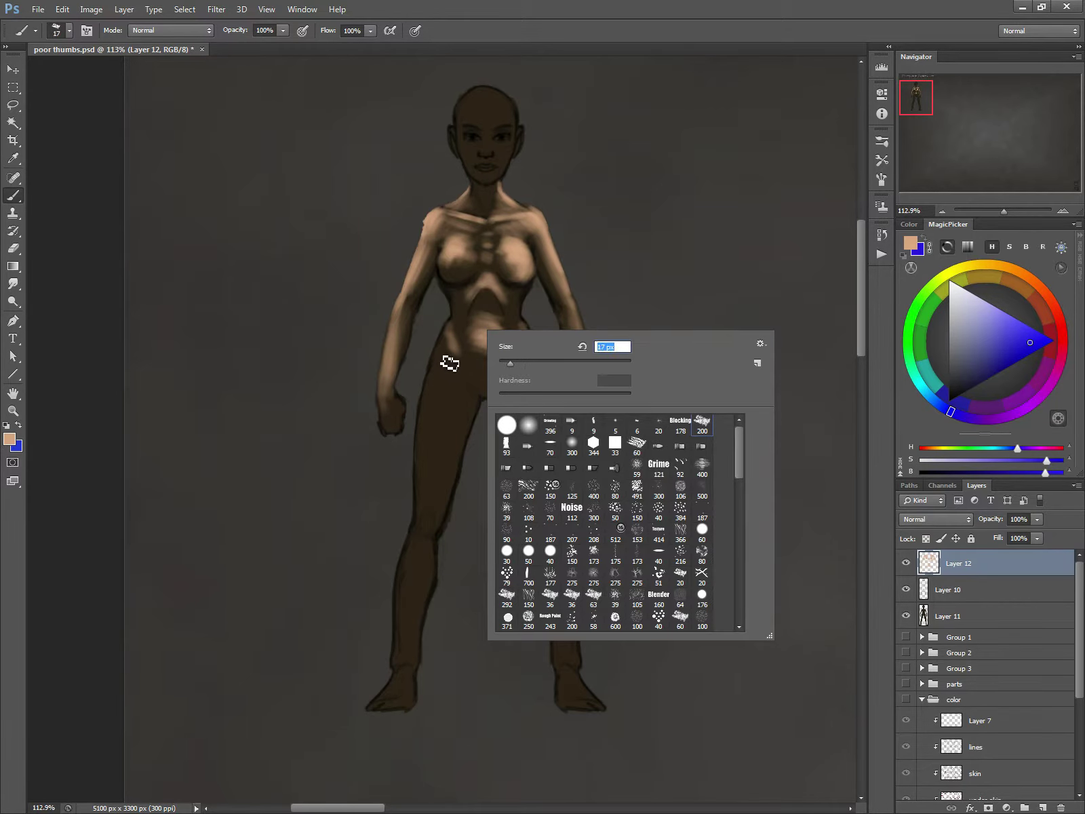
pyautogui.press('Return')
pyautogui.press(']')
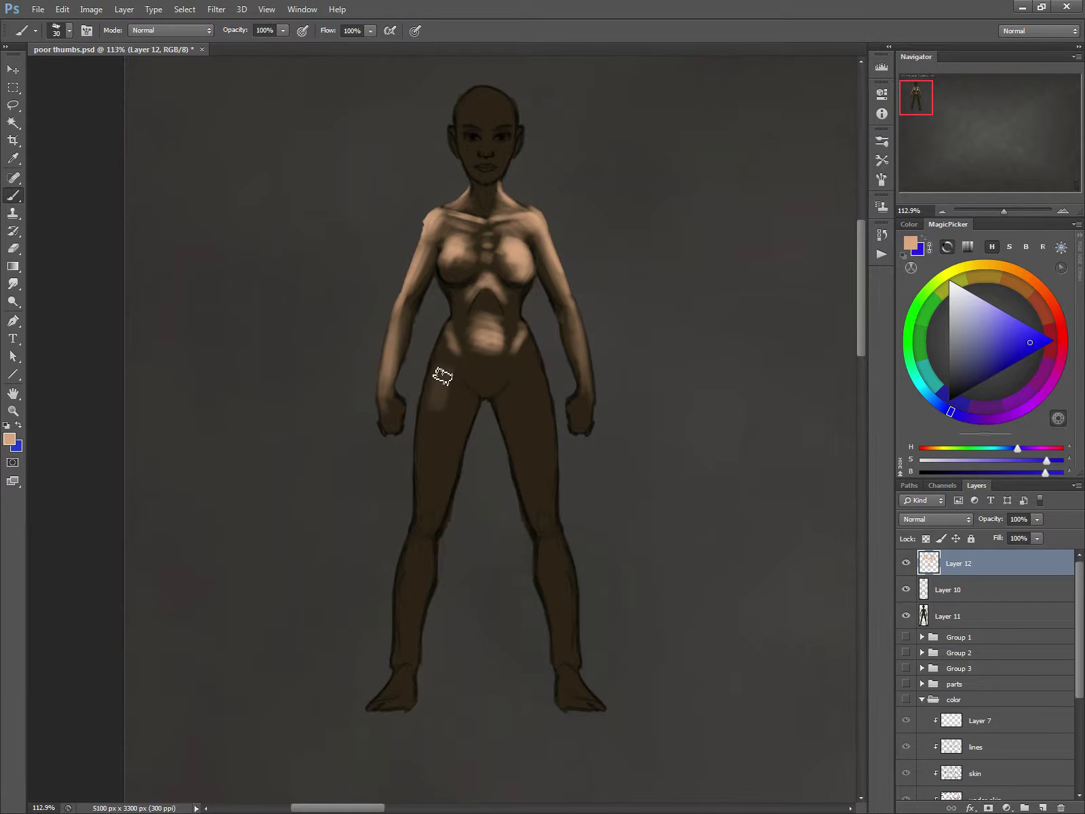
# - Paint light skin highlights down both thighs on Layer 12 and reduce the brush size to 20 px
pyautogui.moveTo(441, 375); pyautogui.dragTo(436, 432)
pyautogui.moveTo(421, 516)
pyautogui.mouseDown()
pyautogui.moveTo(437, 367)
pyautogui.moveTo(423, 508)
pyautogui.moveTo(451, 372)
pyautogui.moveTo(429, 497)
pyautogui.moveTo(453, 415)
pyautogui.moveTo(430, 531)
pyautogui.moveTo(459, 391)
pyautogui.moveTo(445, 484)
pyautogui.moveTo(468, 400)
pyautogui.moveTo(433, 530)
pyautogui.moveTo(431, 427)
pyautogui.moveTo(506, 401)
pyautogui.moveTo(525, 376)
pyautogui.moveTo(546, 508)
pyautogui.moveTo(523, 357)
pyautogui.moveTo(542, 490)
pyautogui.moveTo(525, 420)
pyautogui.moveTo(531, 469)
pyautogui.moveTo(515, 418)
pyautogui.moveTo(546, 528)
pyautogui.moveTo(523, 388)
pyautogui.moveTo(546, 505)
pyautogui.moveTo(531, 371)
pyautogui.moveTo(548, 518)
pyautogui.moveTo(501, 392)
pyautogui.mouseUp()
pyautogui.press('[')
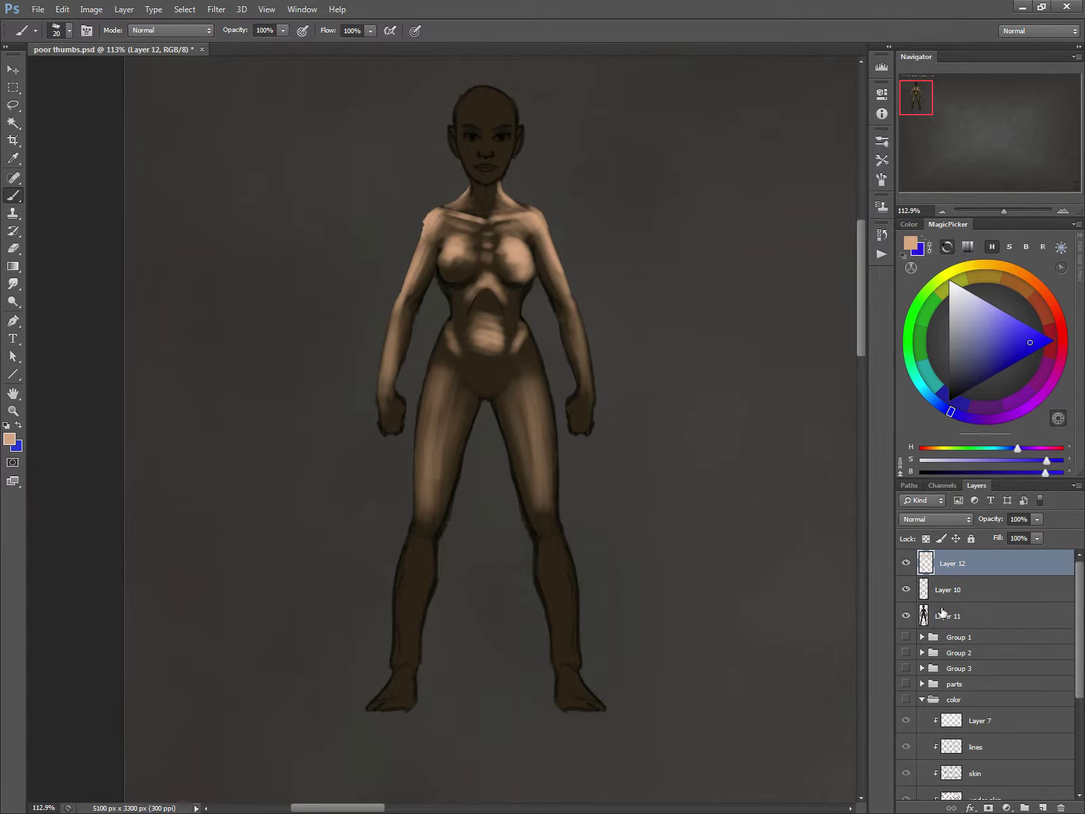
# - Compare the figure with and without the Layer 10 line drawing, and paint highlights on her left knee and shin, reducing the brush to 15 px
pyautogui.click(906, 591)
pyautogui.click(906, 590)
pyautogui.click(906, 590)
pyautogui.click(907, 590)
pyautogui.moveTo(535, 538)
pyautogui.mouseDown()
pyautogui.moveTo(539, 513)
pyautogui.moveTo(562, 545)
pyautogui.moveTo(557, 568)
pyautogui.moveTo(555, 542)
pyautogui.mouseUp()
pyautogui.press('[')
pyautogui.moveTo(564, 597)
pyautogui.mouseDown()
pyautogui.moveTo(559, 551)
pyautogui.moveTo(567, 651)
pyautogui.moveTo(560, 544)
pyautogui.moveTo(543, 576)
pyautogui.moveTo(562, 639)
pyautogui.moveTo(543, 562)
pyautogui.moveTo(551, 612)
pyautogui.moveTo(545, 564)
pyautogui.moveTo(566, 585)
pyautogui.mouseUp()
pyautogui.press('[')
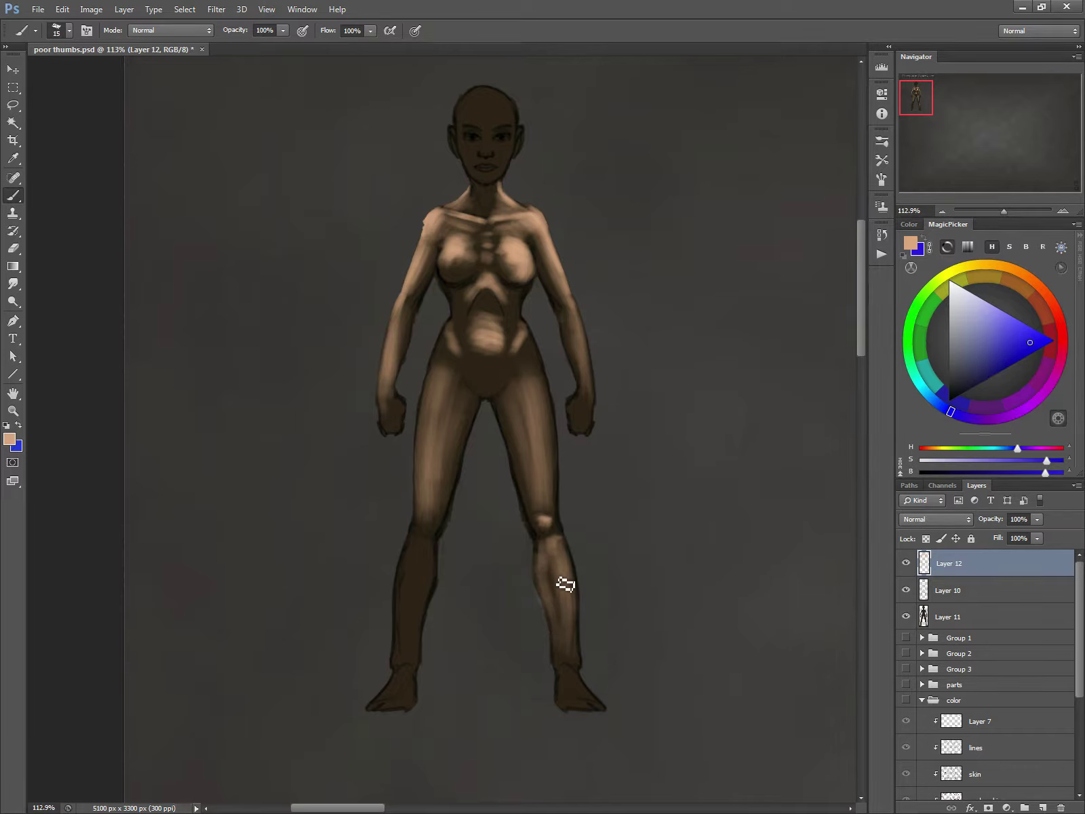
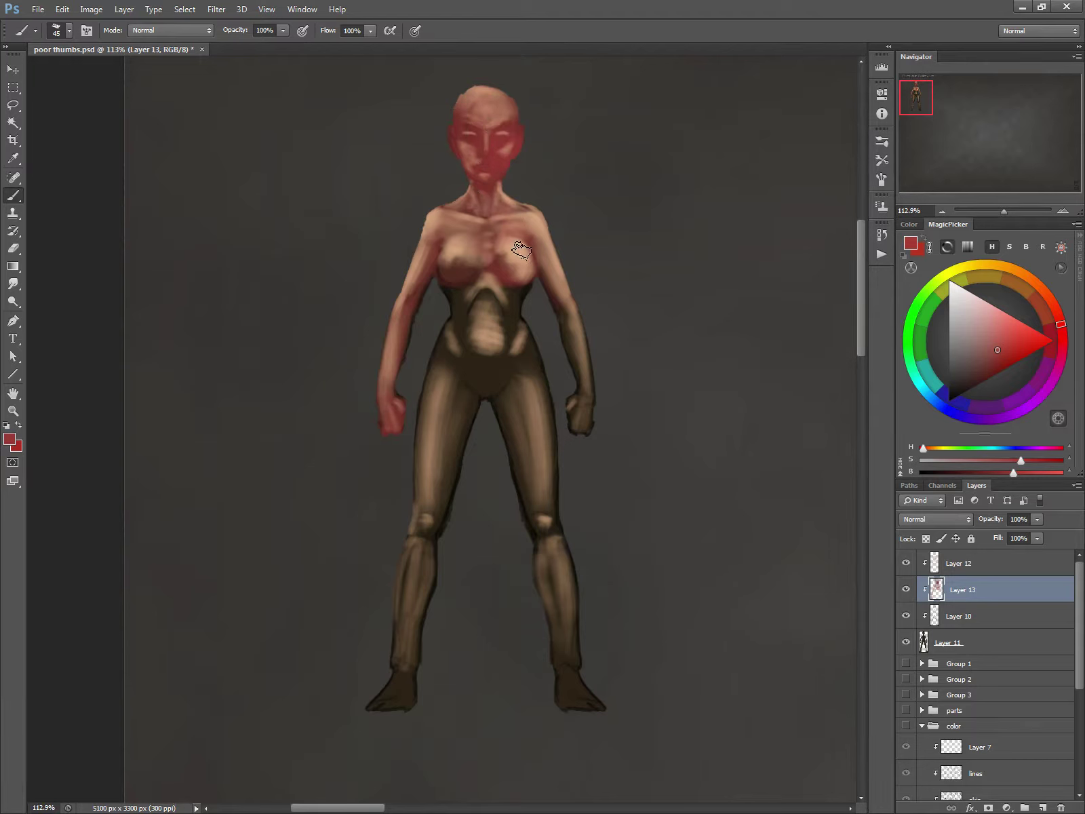
# - Lower the opacity of Layer 13 to 49% and switch to the Eraser tool
pyautogui.moveTo(998, 523)
pyautogui.mouseDown()
pyautogui.moveTo(976, 522)
pyautogui.moveTo(989, 521)
pyautogui.mouseUp()
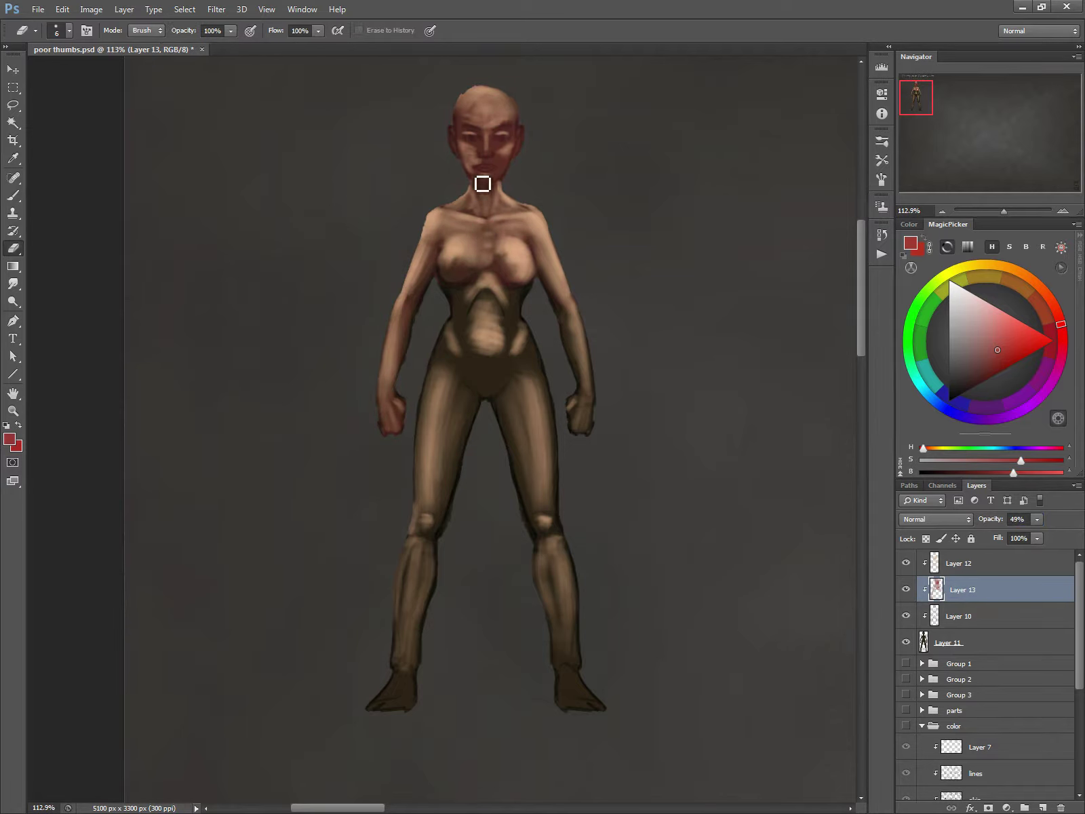
pyautogui.press('e')
pyautogui.rightClick(493, 198)
pyautogui.press('Escape')
# - Enable Transfer for the eraser tip and set its flow control to Pen Pressure
pyautogui.click(881, 179)
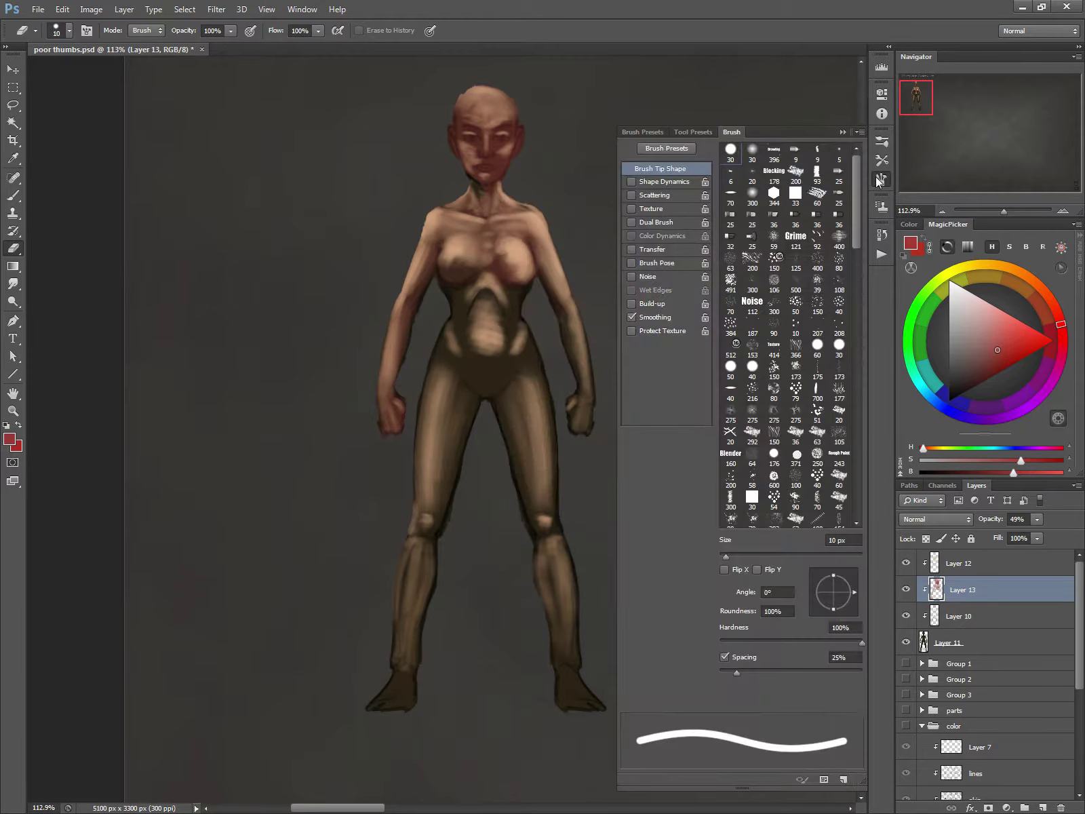
pyautogui.click(632, 250)
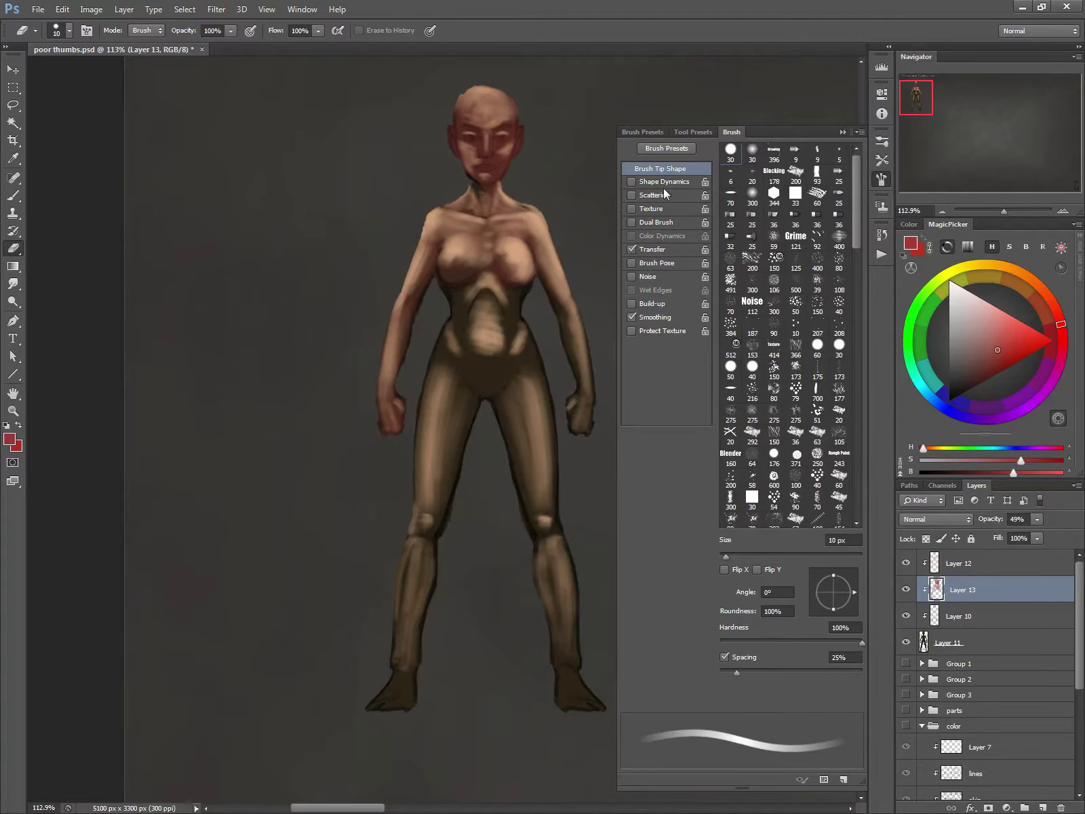
pyautogui.click(651, 249)
pyautogui.click(794, 247)
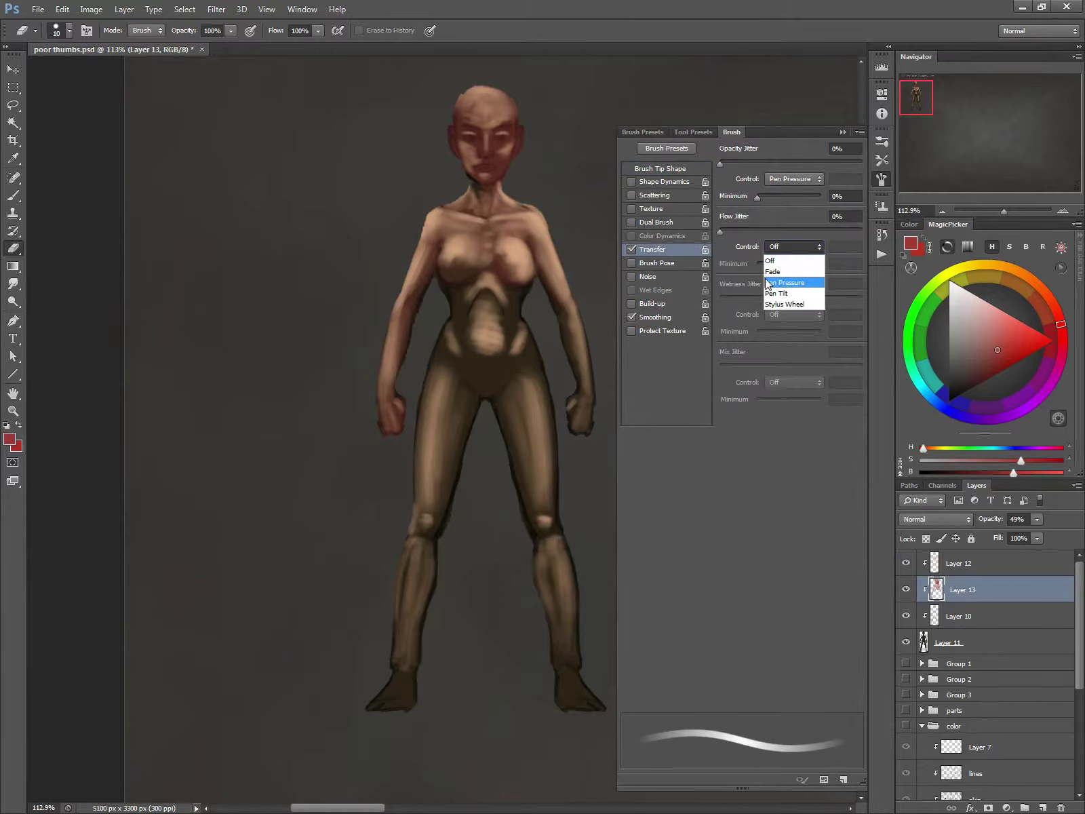
pyautogui.click(767, 277)
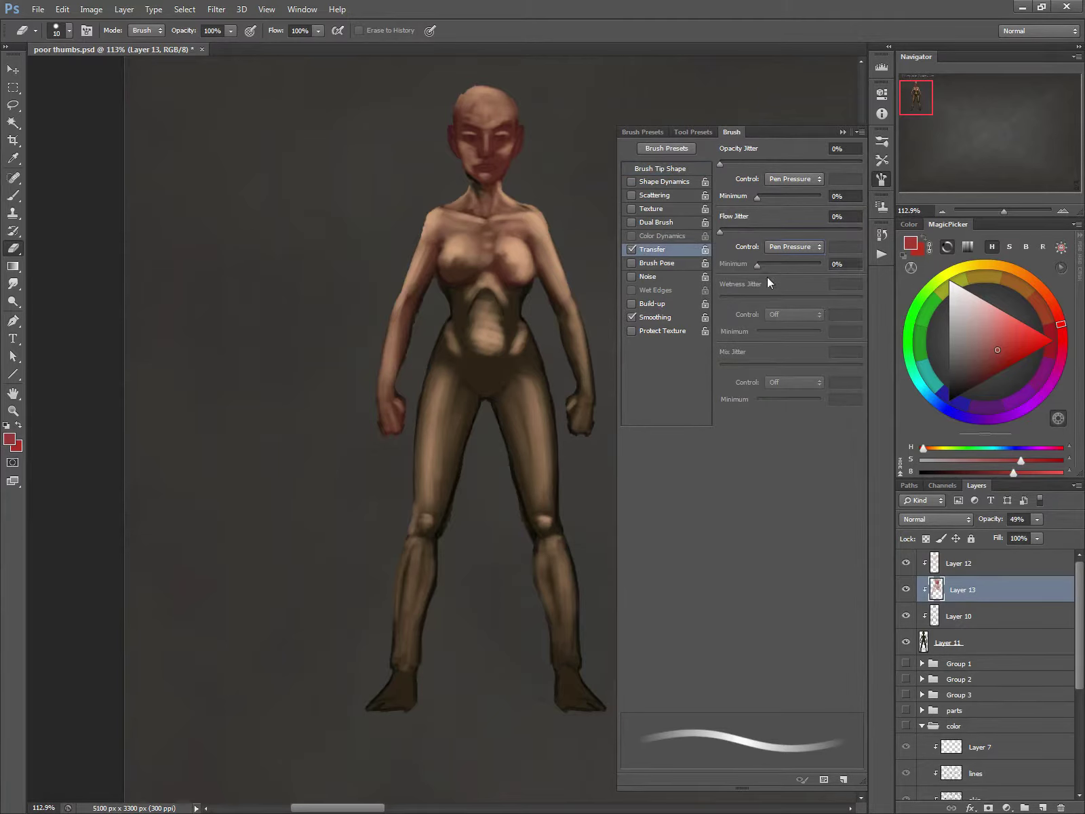
pyautogui.click(724, 134)
# - Enlarge the eraser to 15 px and erase part of the red tint around the neck on Layer 13
pyautogui.press(']')
pyautogui.press(']')
pyautogui.press(']')
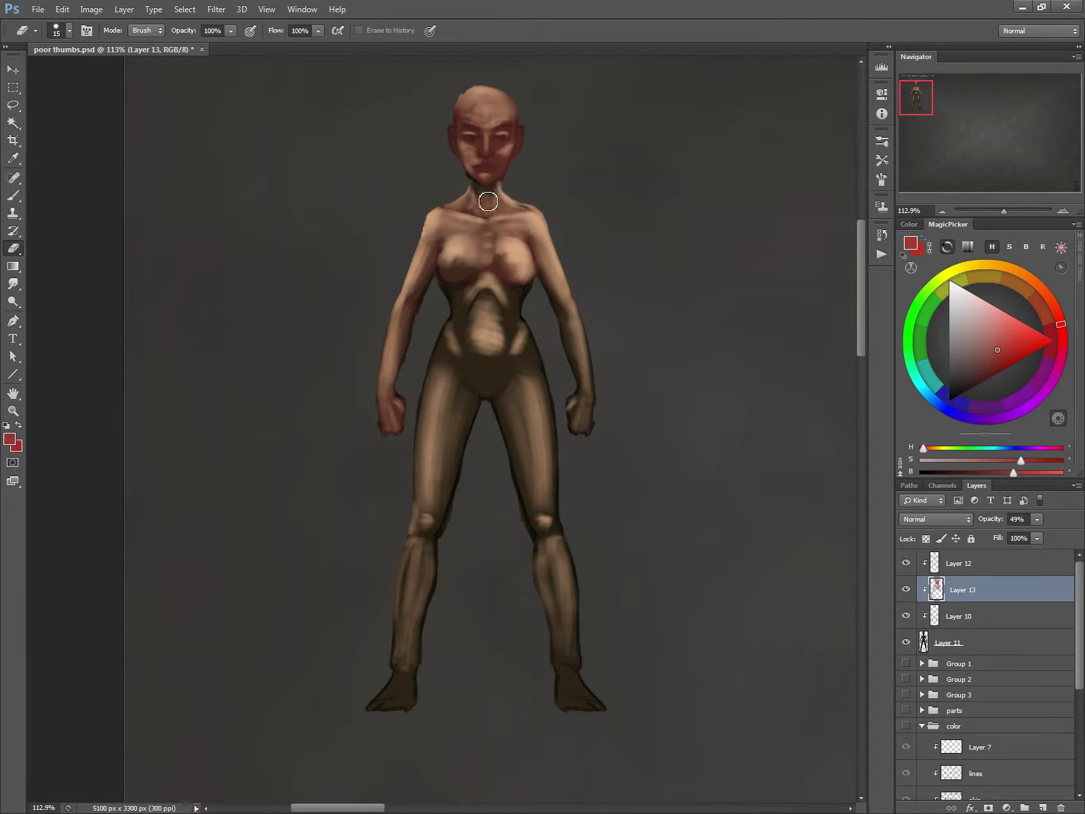
pyautogui.moveTo(464, 189)
pyautogui.mouseDown()
pyautogui.moveTo(492, 197)
pyautogui.moveTo(474, 183)
pyautogui.mouseUp()
# - Paint red over the waist, hips, legs, feet and both arms on Layer 13 with a 40 px brush
pyautogui.press('b')
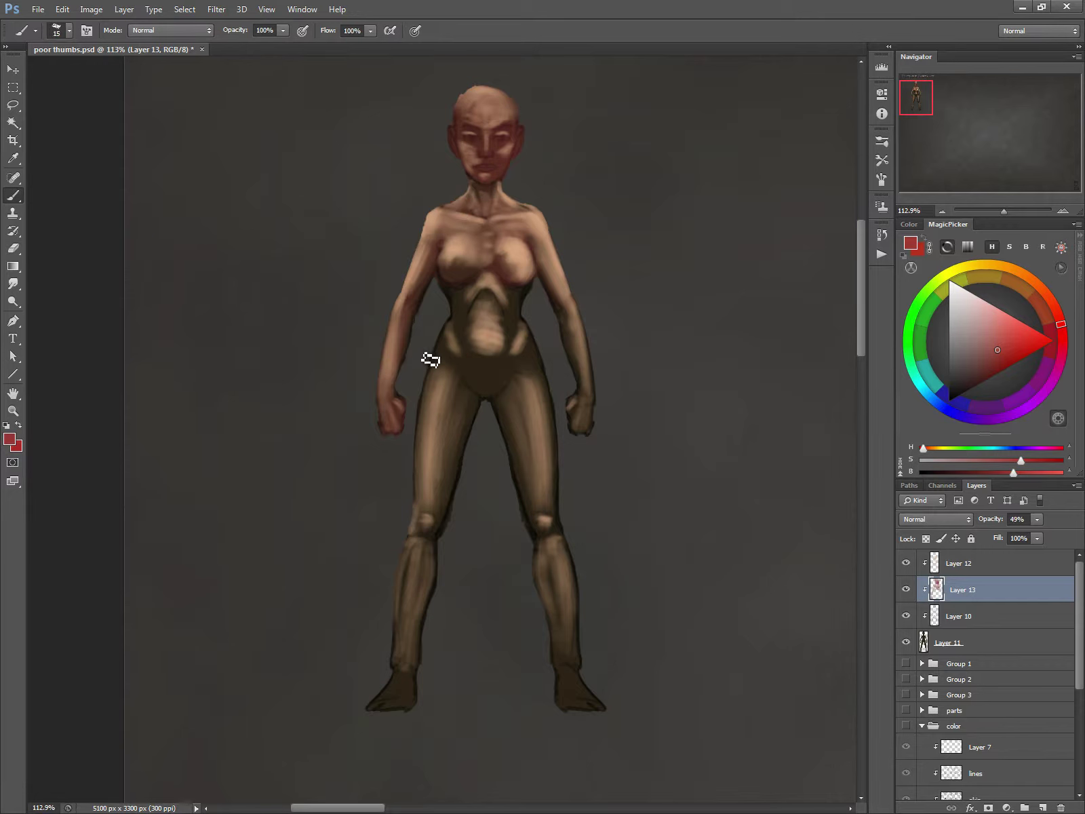
pyautogui.press(']')
pyautogui.press(']')
pyautogui.press(']')
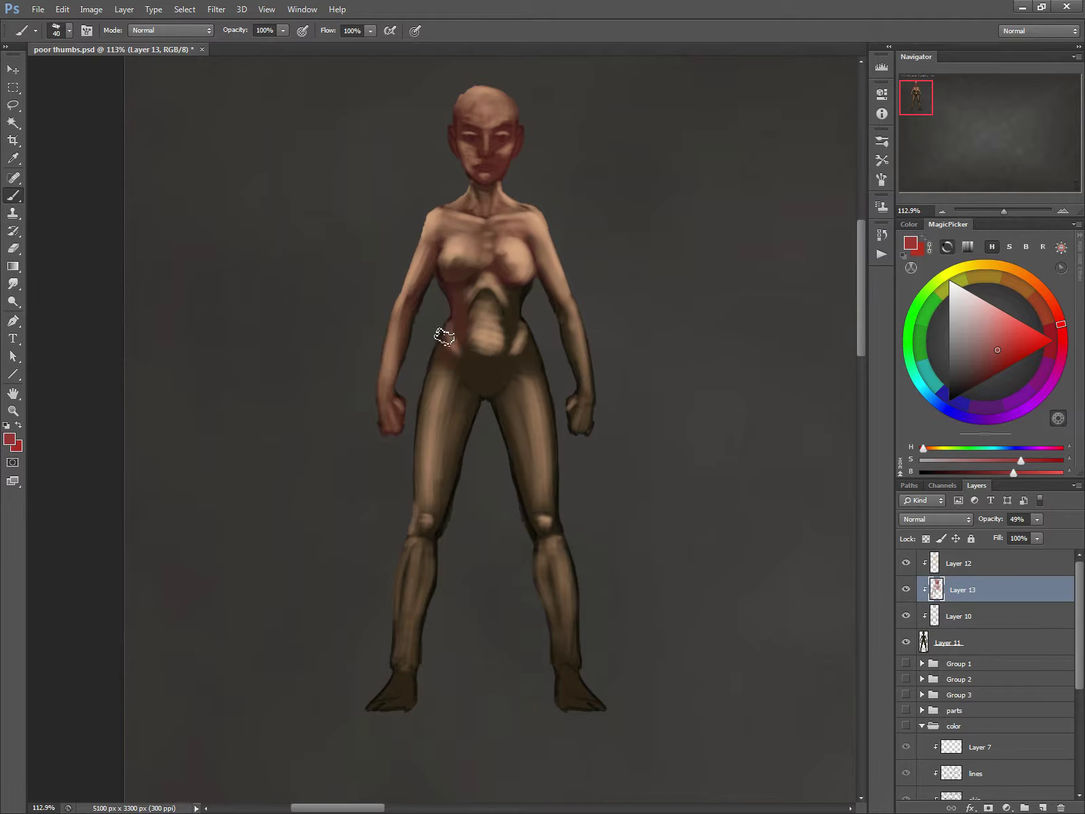
pyautogui.moveTo(438, 334)
pyautogui.mouseDown()
pyautogui.moveTo(427, 407)
pyautogui.moveTo(448, 393)
pyautogui.moveTo(444, 451)
pyautogui.moveTo(455, 429)
pyautogui.moveTo(455, 295)
pyautogui.moveTo(475, 382)
pyautogui.moveTo(503, 279)
pyautogui.moveTo(523, 284)
pyautogui.moveTo(505, 312)
pyautogui.moveTo(523, 336)
pyautogui.moveTo(505, 339)
pyautogui.moveTo(520, 521)
pyautogui.moveTo(538, 584)
pyautogui.moveTo(545, 538)
pyautogui.moveTo(590, 702)
pyautogui.mouseUp()
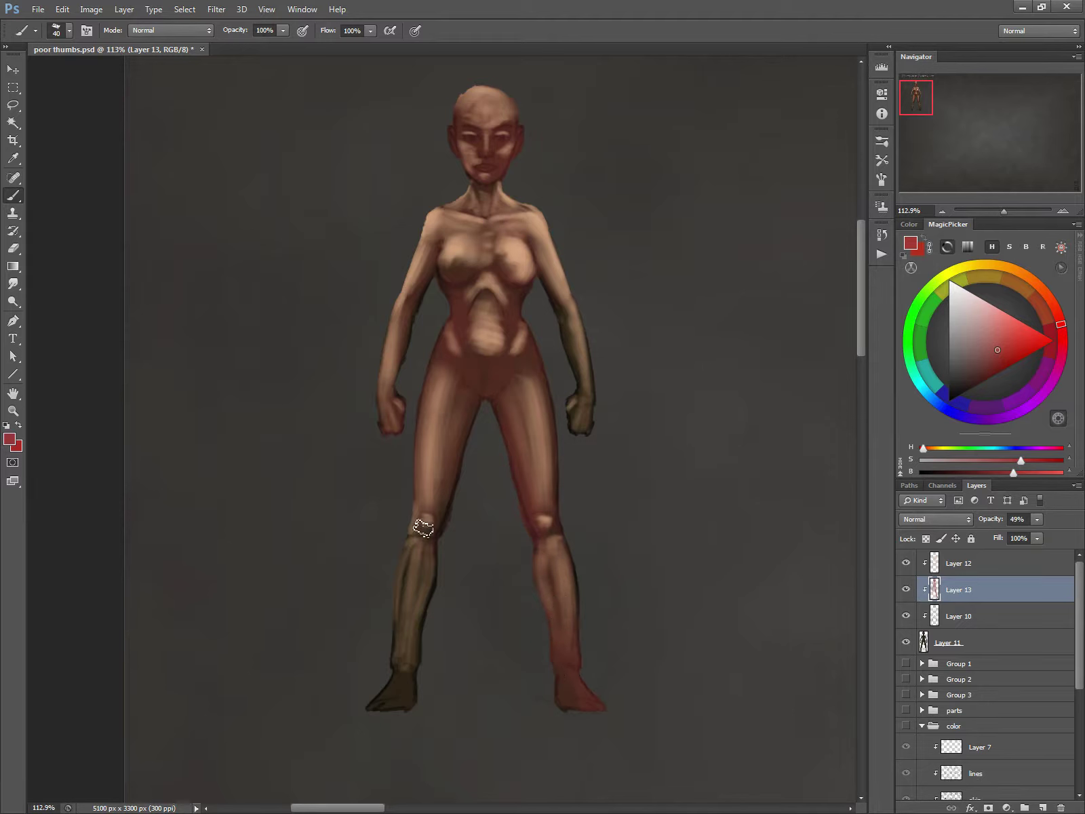
pyautogui.moveTo(419, 518)
pyautogui.mouseDown()
pyautogui.moveTo(403, 677)
pyautogui.moveTo(380, 645)
pyautogui.mouseUp()
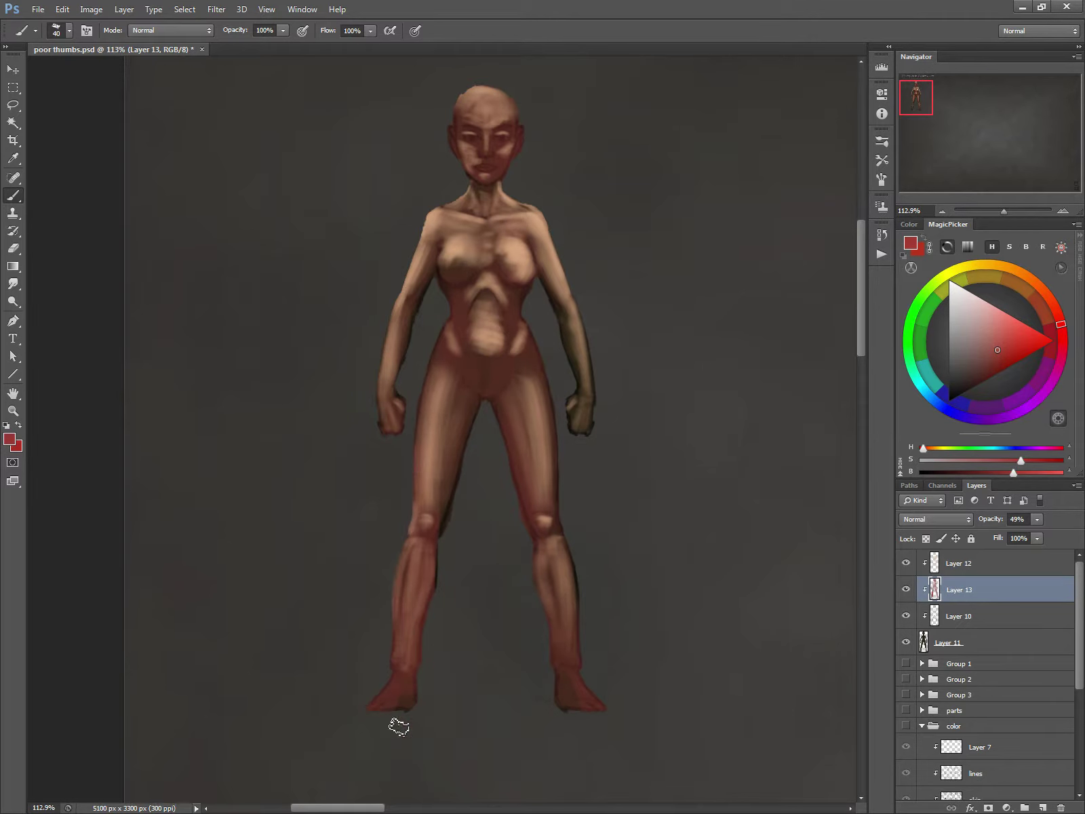
pyautogui.moveTo(562, 443)
pyautogui.mouseDown()
pyautogui.moveTo(584, 392)
pyautogui.moveTo(547, 284)
pyautogui.mouseUp()
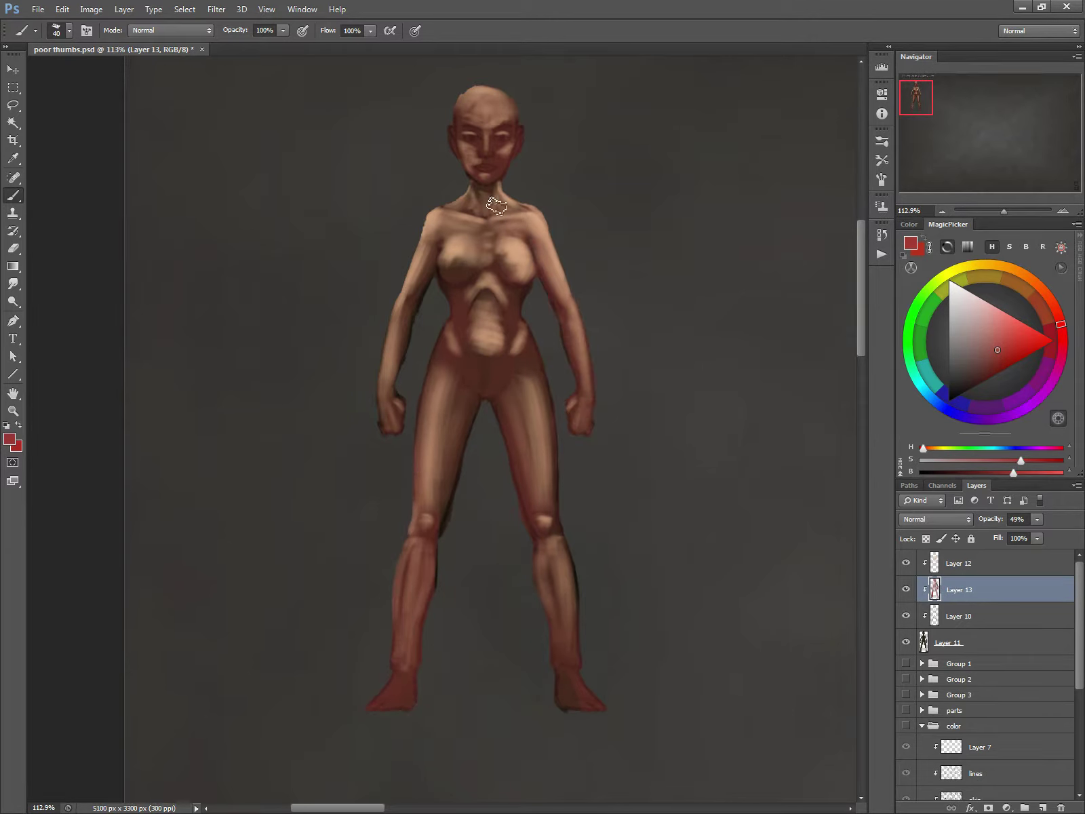
pyautogui.moveTo(428, 259); pyautogui.dragTo(384, 427)
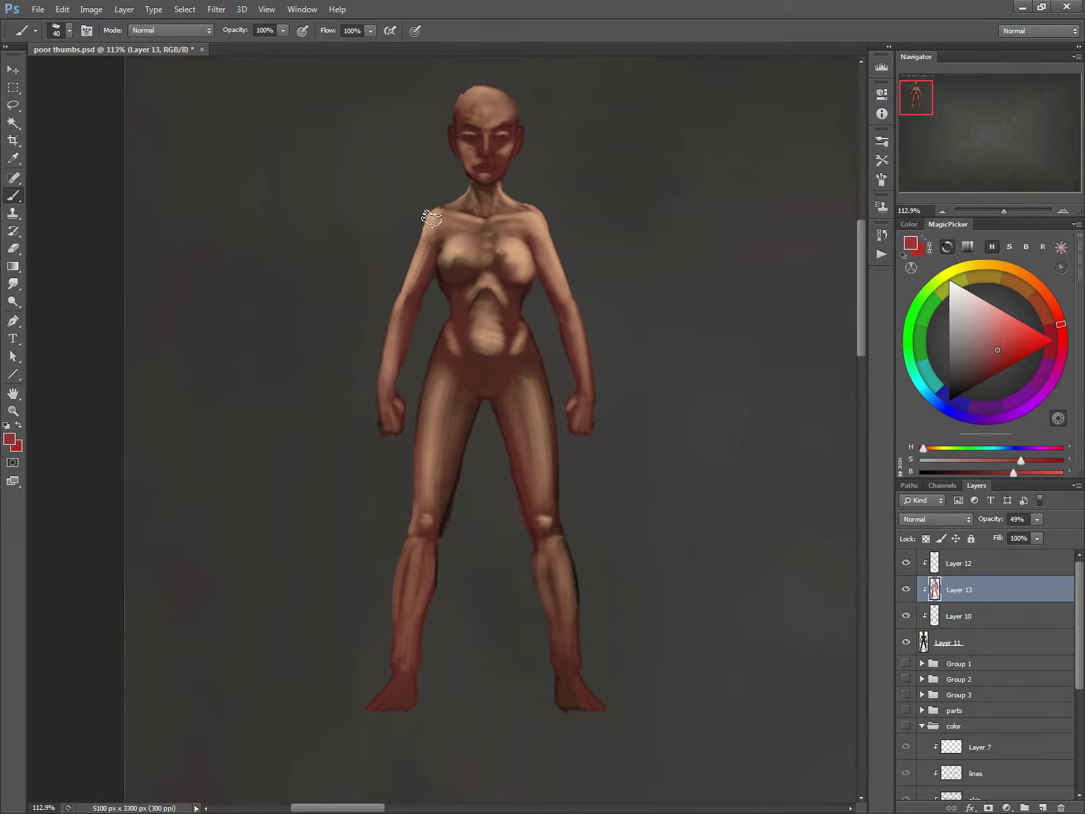
# - Switch to the Eraser with a soft tip at 0% hardness and set its size to 15 px
pyautogui.press('e')
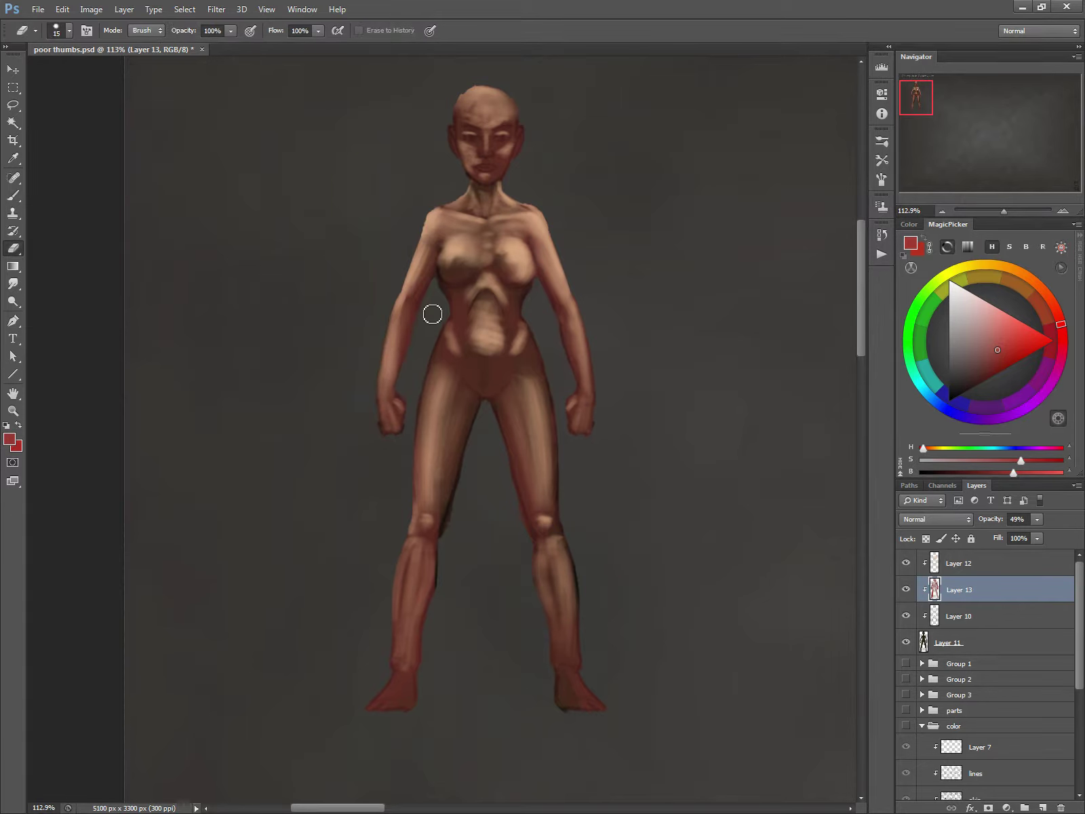
pyautogui.rightClick(458, 359)
pyautogui.moveTo(495, 411)
pyautogui.mouseDown()
pyautogui.moveTo(461, 414)
pyautogui.moveTo(498, 384)
pyautogui.mouseUp()
pyautogui.write('[[')
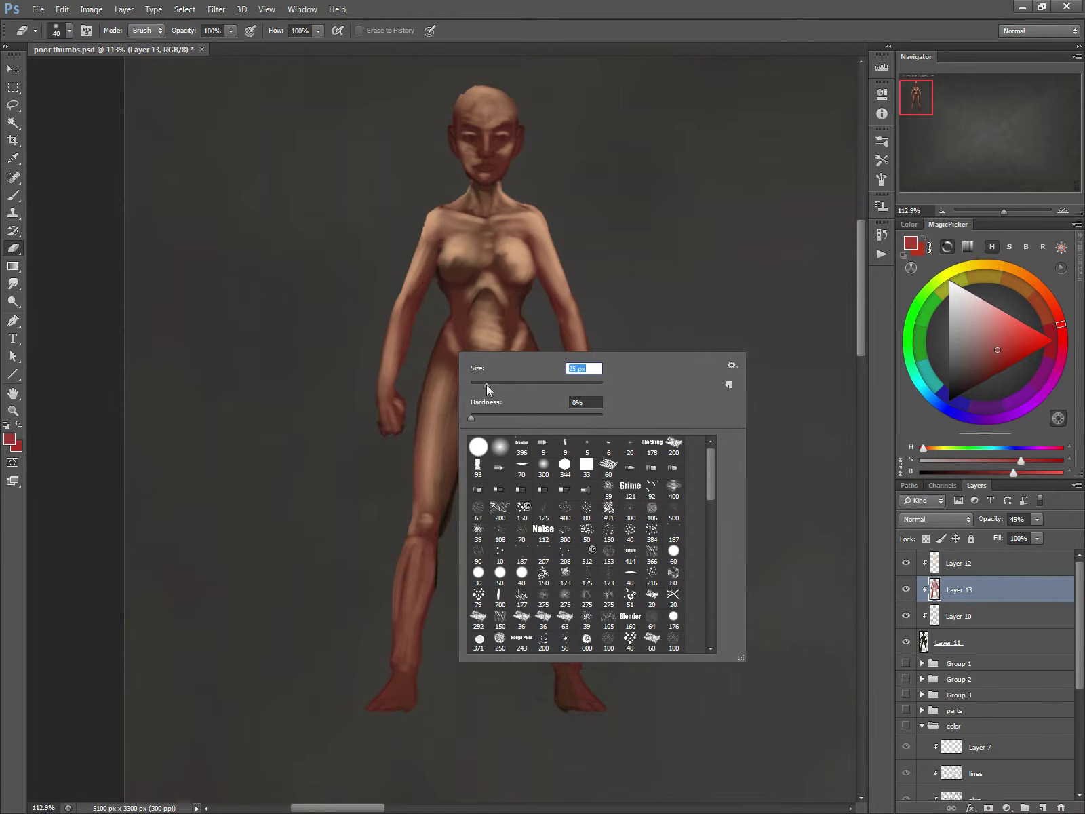
pyautogui.press('Return')
pyautogui.press('Return')
pyautogui.press('Return')
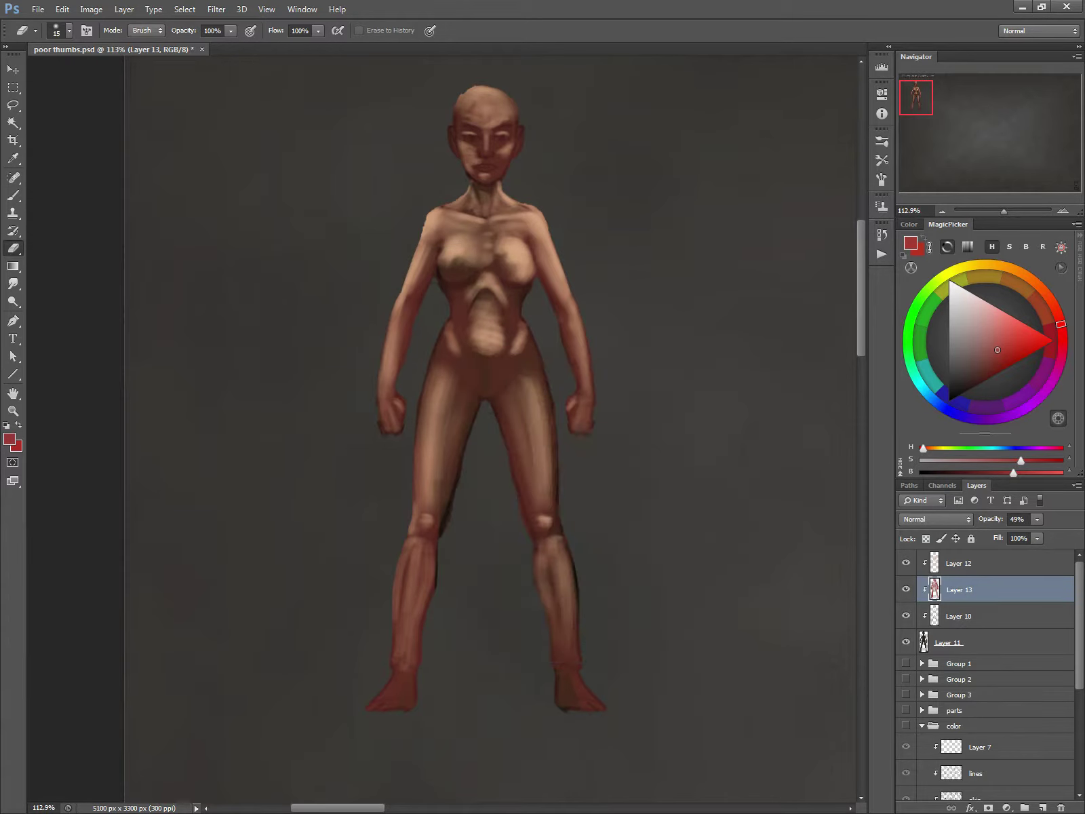
# - Erase excess red from the figure's right hand on Layer 13, adjusting the eraser size as needed
pyautogui.press(']')
pyautogui.press(']')
pyautogui.press('[')
pyautogui.moveTo(400, 411)
pyautogui.mouseDown()
pyautogui.moveTo(407, 443)
pyautogui.moveTo(383, 426)
pyautogui.mouseUp()
pyautogui.press(']')
pyautogui.press(']')
pyautogui.press(']')
pyautogui.press(']')
# - Hide the Layer 10 line drawing, reduce the eraser to 8 px and show Layer 10 again
pyautogui.click(906, 618)
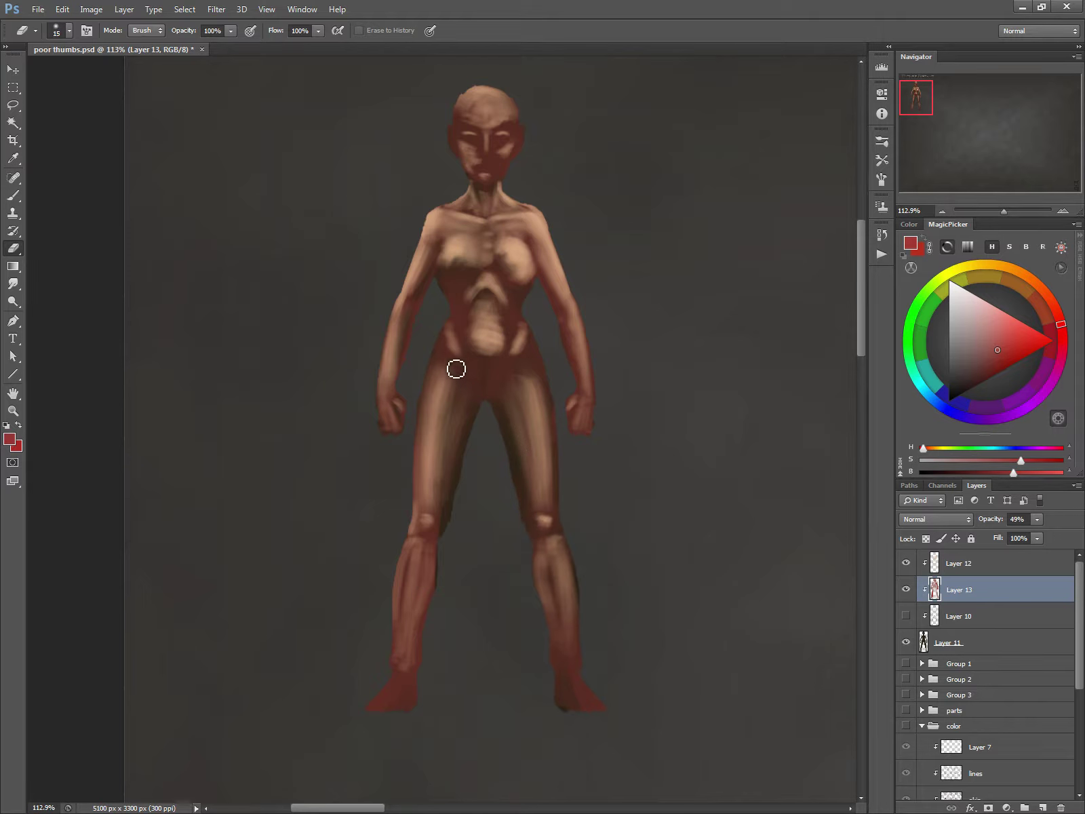
pyautogui.press('[')
pyautogui.press('[')
pyautogui.press('[')
pyautogui.click(904, 617)
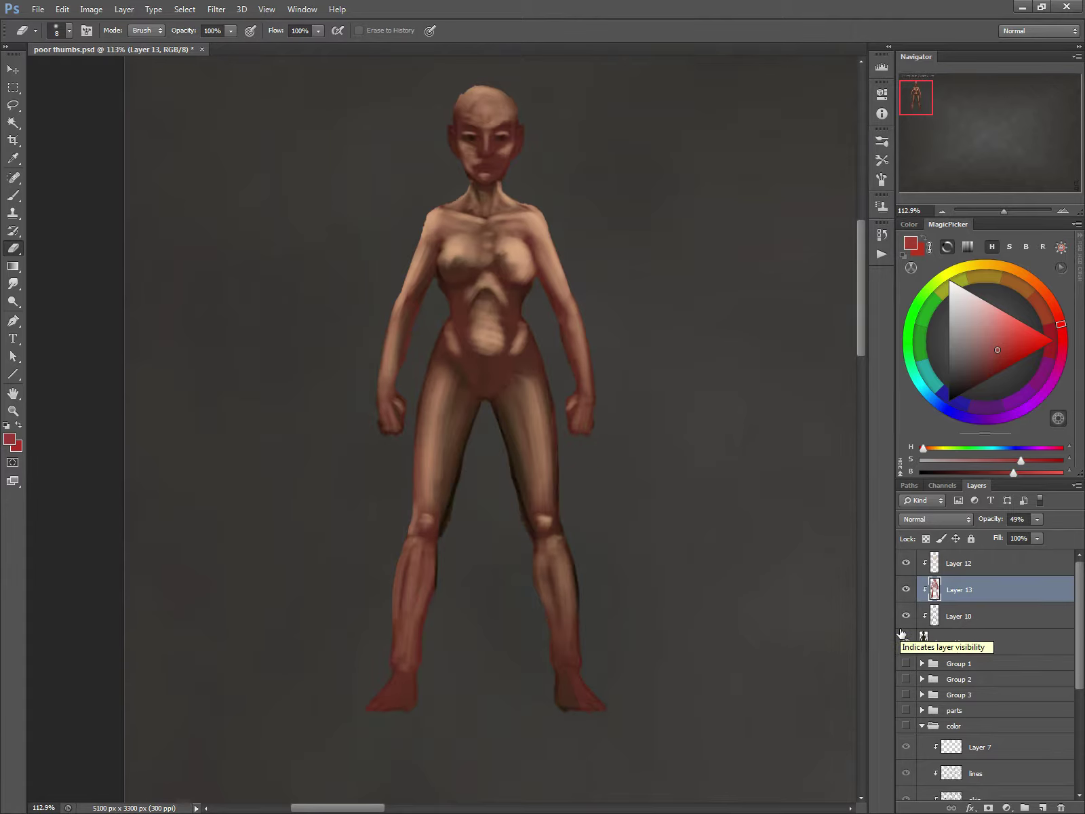
# - Hide the female figure's Layers 12, 13, 10 and 11, and show the color group with the finished characters
pyautogui.moveTo(906, 563); pyautogui.dragTo(906, 590)
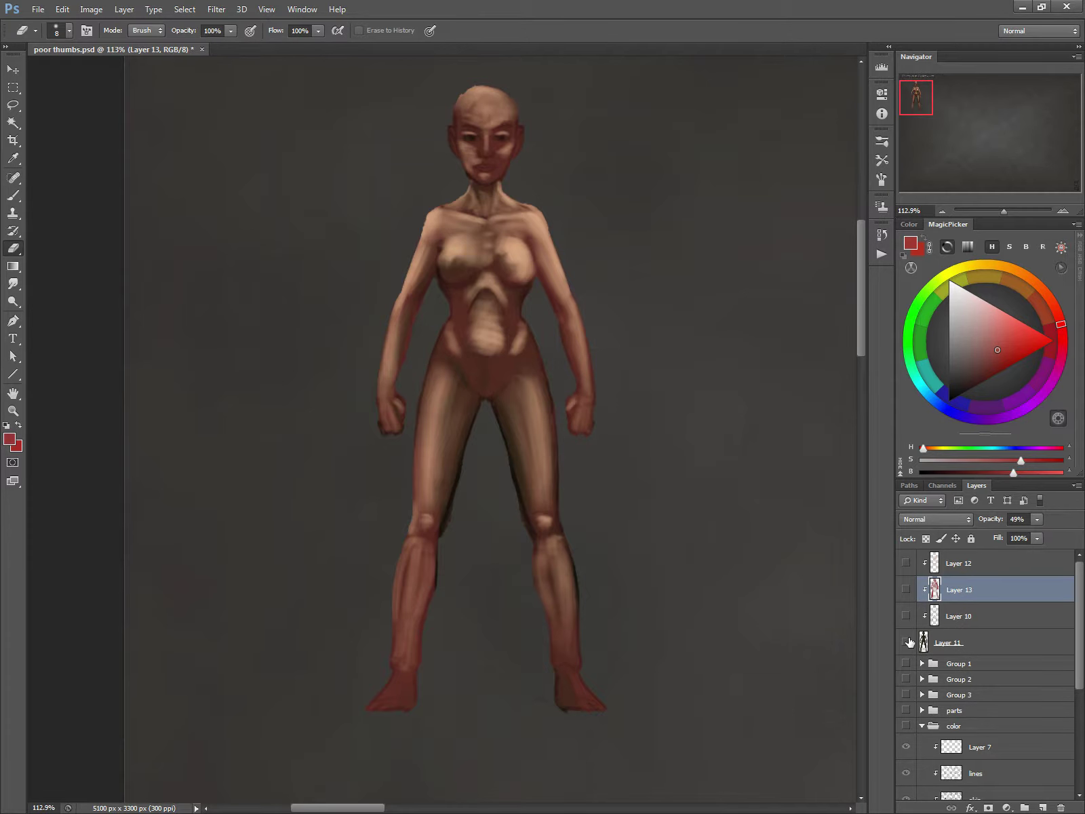
pyautogui.click(907, 641)
pyautogui.click(907, 727)
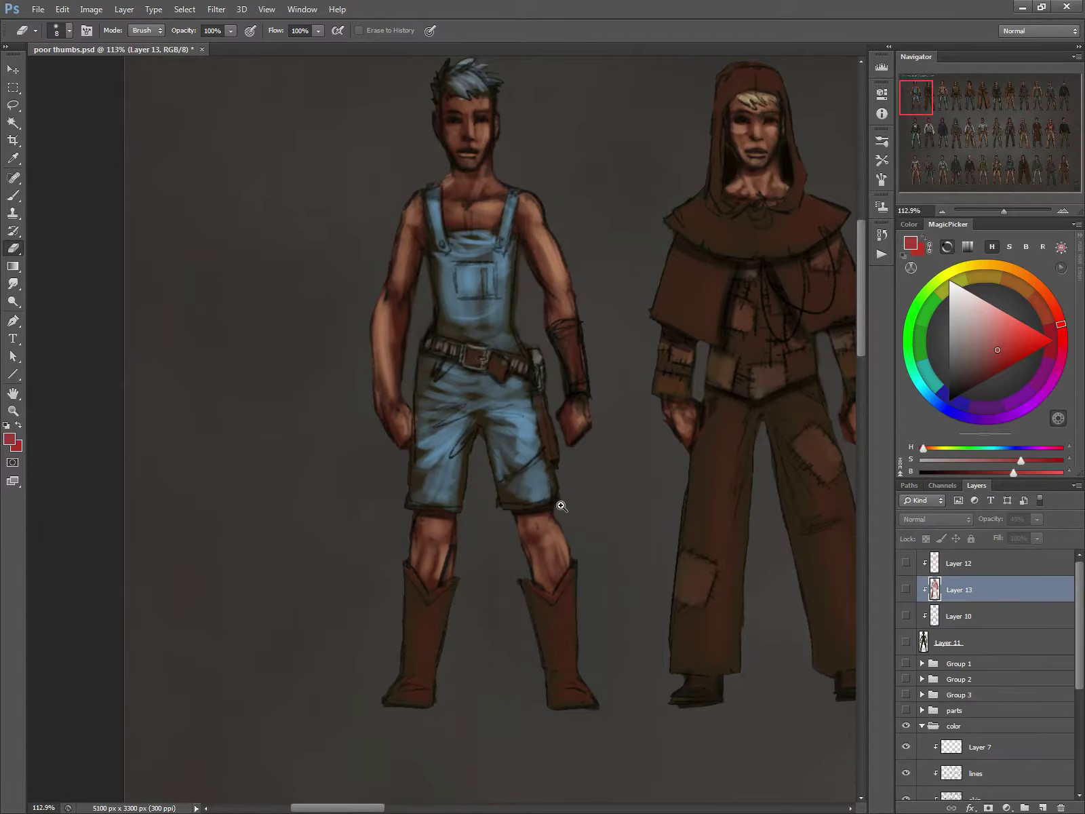
# - Examine the skin and clothing colors of the finished characters along the top row
pyautogui.scroll(-3, 561, 506)
pyautogui.moveTo(599, 501); pyautogui.dragTo(353, 513)
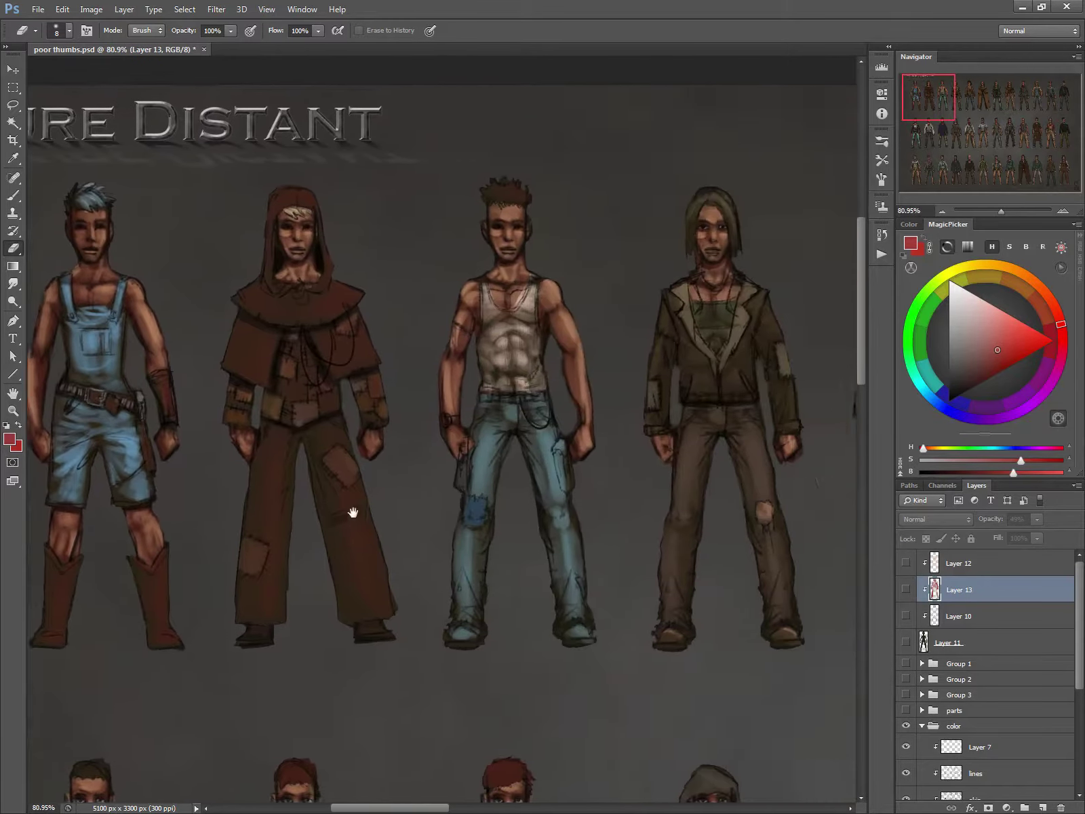
pyautogui.moveTo(518, 540); pyautogui.dragTo(300, 526)
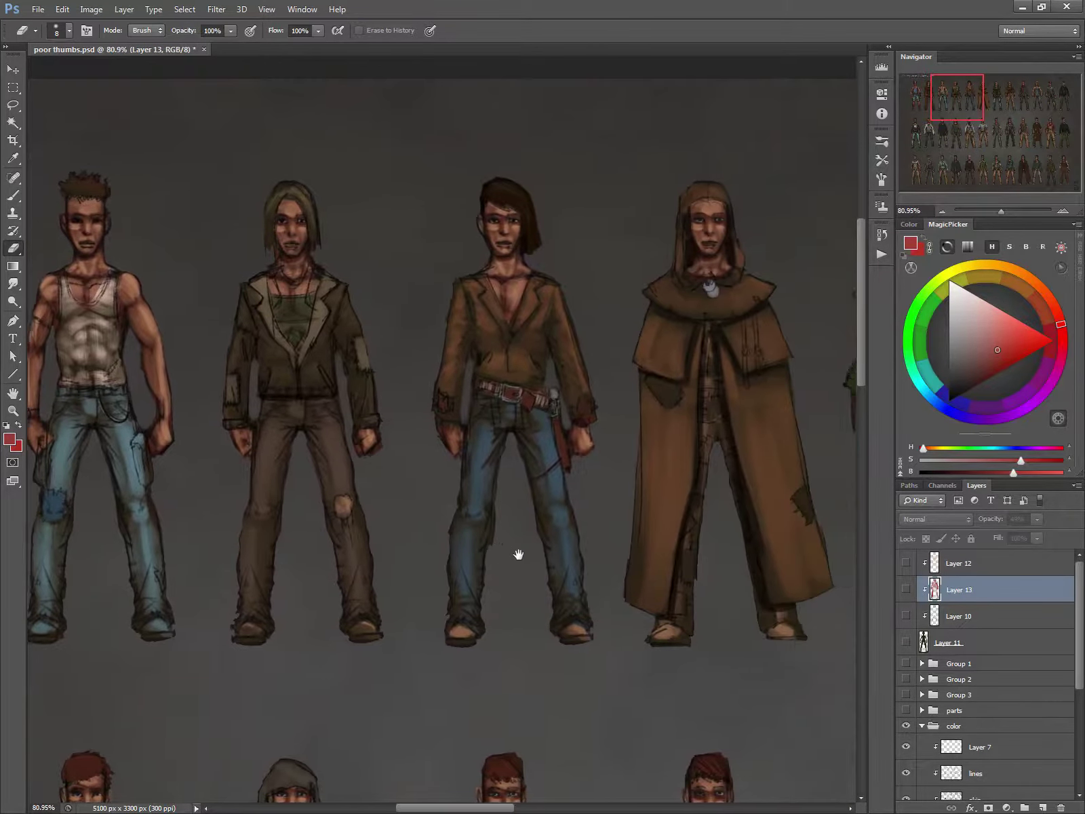
pyautogui.moveTo(518, 555); pyautogui.dragTo(344, 552)
pyautogui.moveTo(631, 551); pyautogui.dragTo(407, 548)
pyautogui.moveTo(517, 560); pyautogui.dragTo(351, 550)
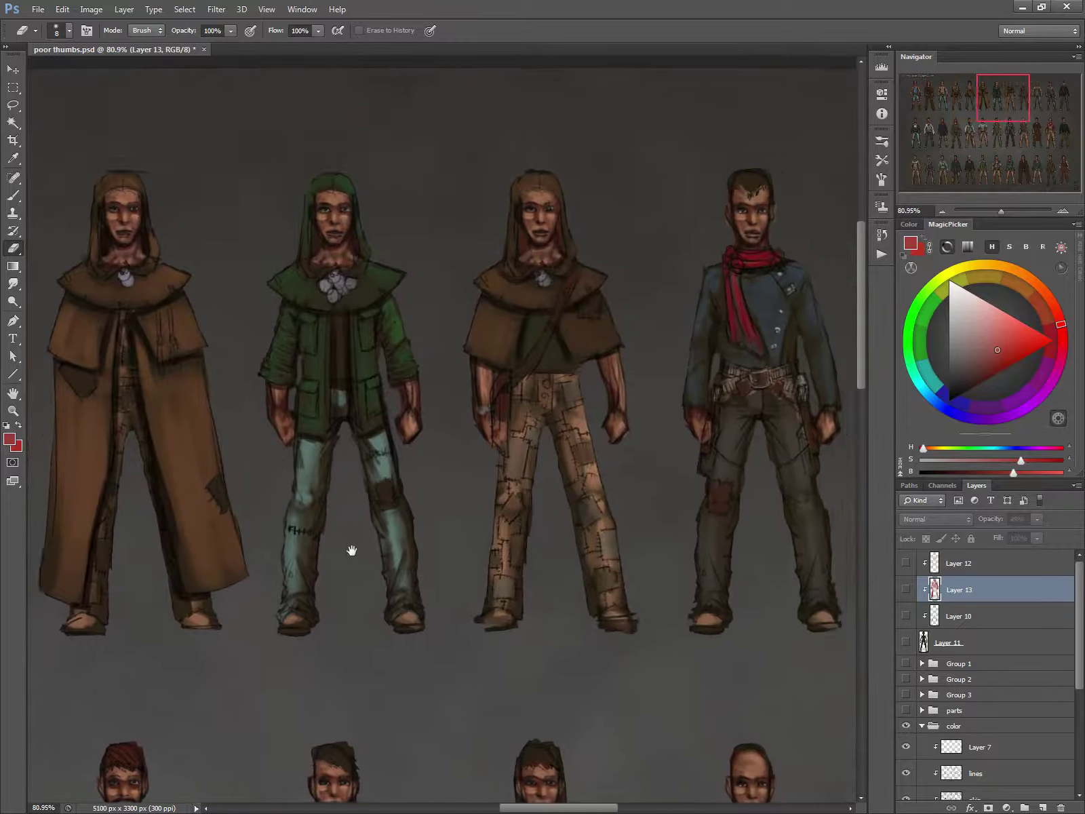
pyautogui.moveTo(535, 536); pyautogui.dragTo(335, 533)
pyautogui.moveTo(521, 516); pyautogui.dragTo(298, 526)
pyautogui.moveTo(604, 529); pyautogui.dragTo(484, 528)
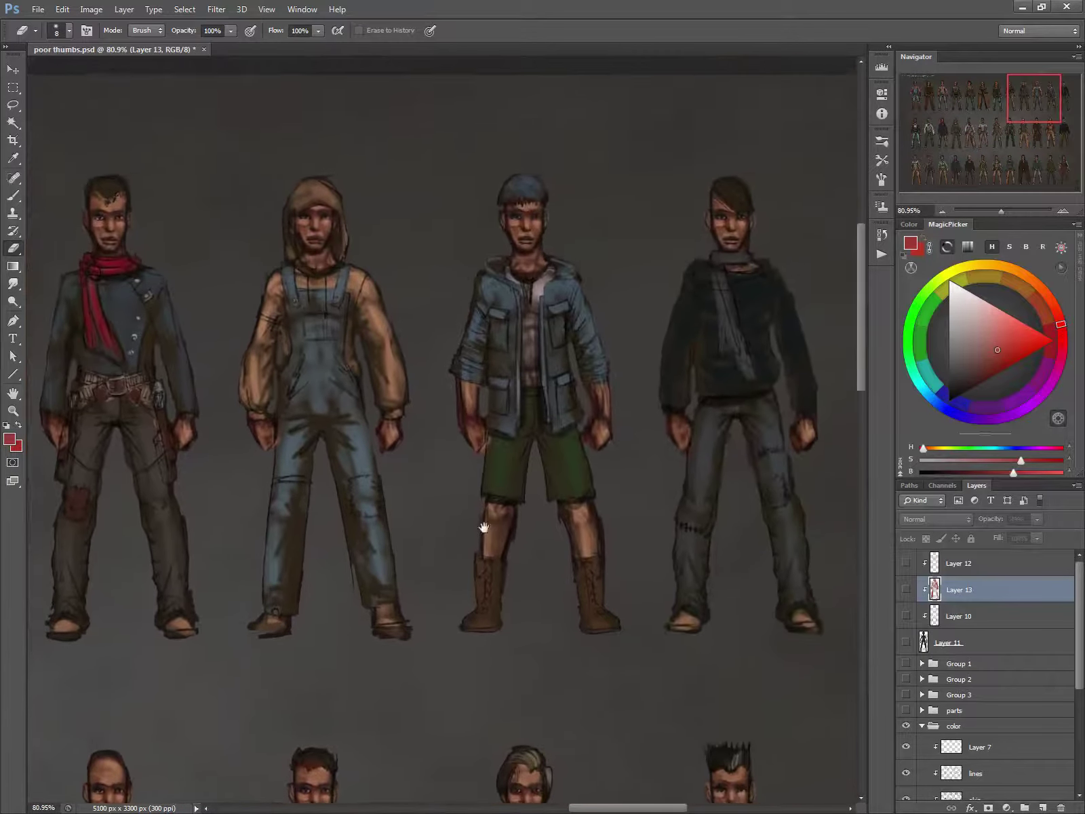
# - Examine the finished characters across the middle row and at the start of the bottom row
pyautogui.moveTo(560, 555); pyautogui.dragTo(432, 266)
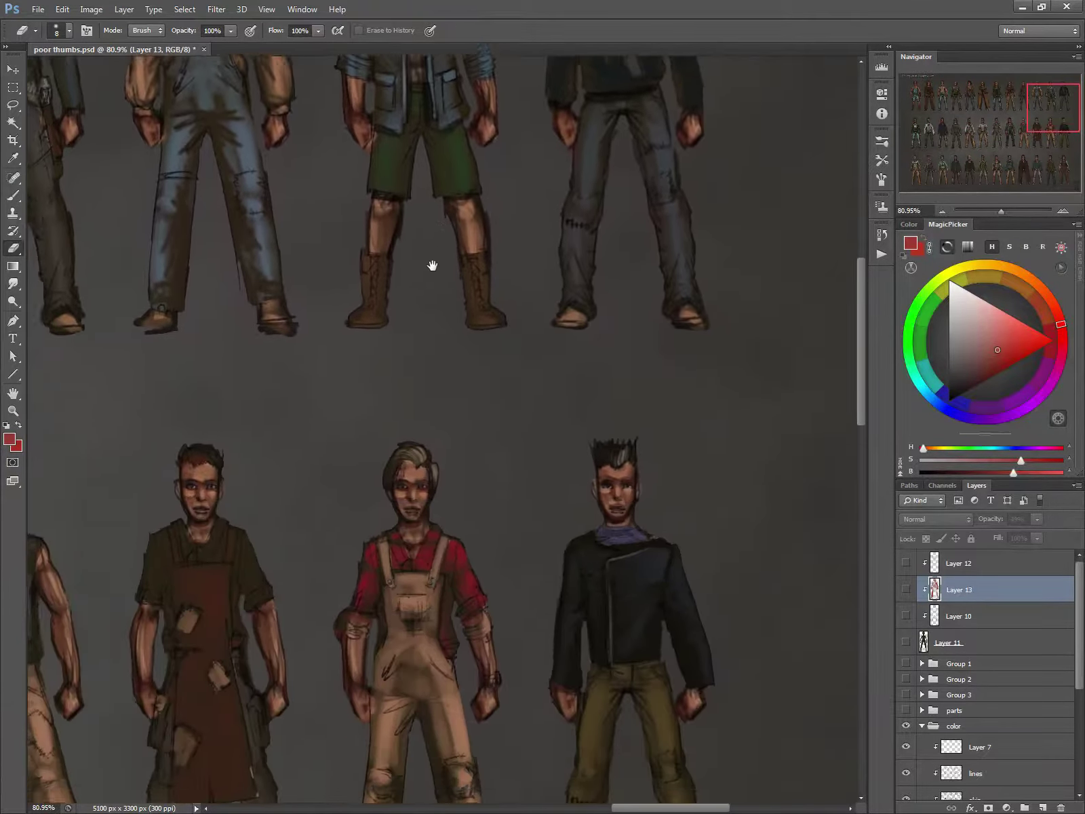
pyautogui.moveTo(380, 671); pyautogui.dragTo(369, 426)
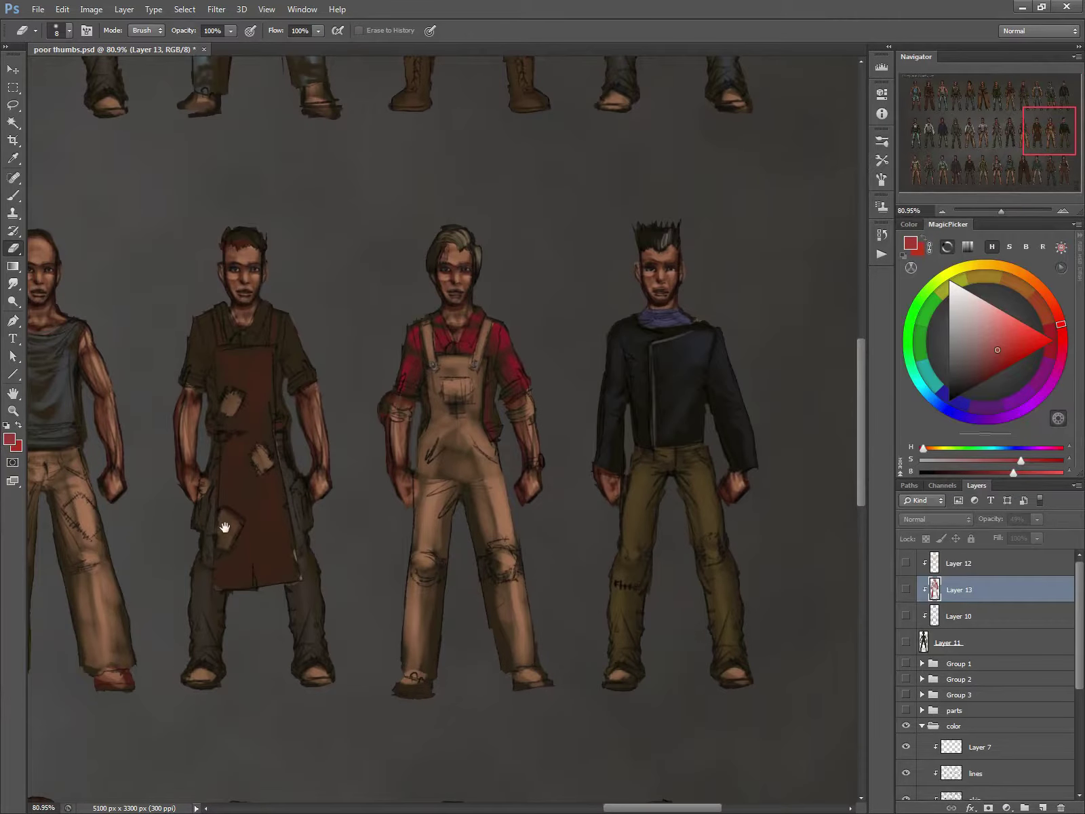
pyautogui.moveTo(224, 527); pyautogui.dragTo(487, 504)
pyautogui.moveTo(180, 501); pyautogui.dragTo(579, 521)
pyautogui.moveTo(234, 519)
pyautogui.mouseDown()
pyautogui.moveTo(356, 521)
pyautogui.moveTo(515, 498)
pyautogui.mouseUp()
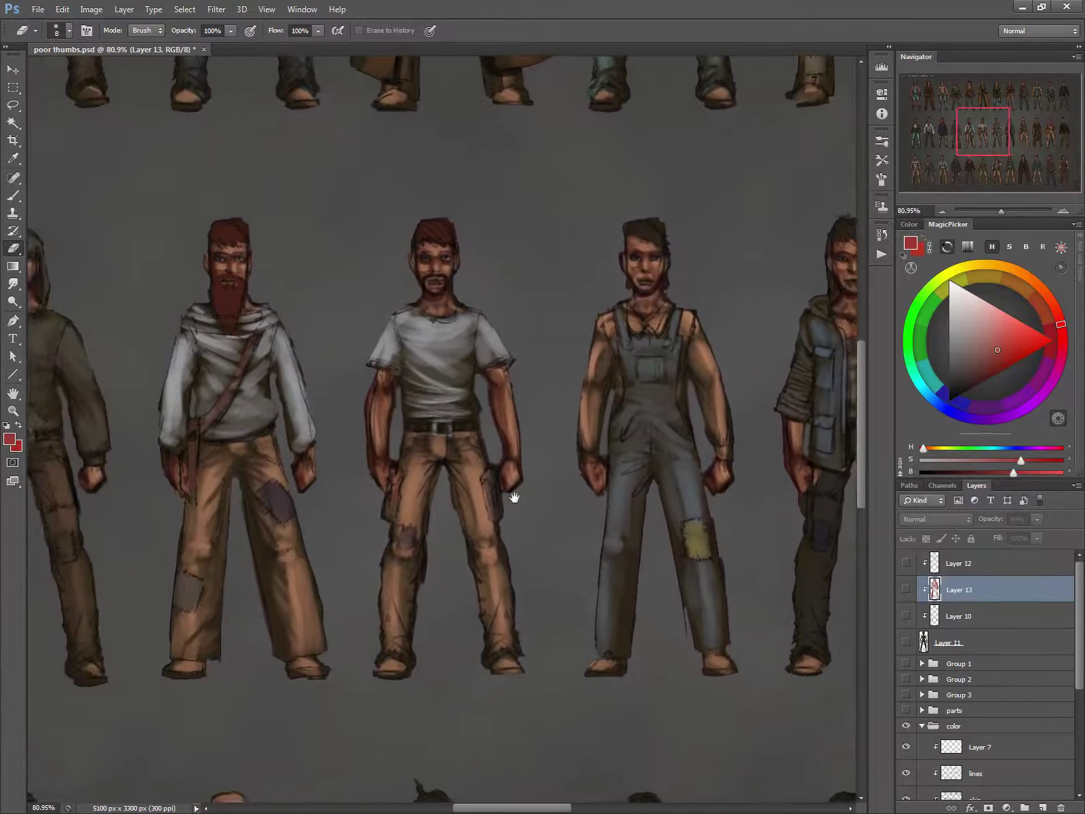
pyautogui.moveTo(342, 495)
pyautogui.mouseDown()
pyautogui.moveTo(561, 501)
pyautogui.moveTo(383, 506)
pyautogui.moveTo(589, 483)
pyautogui.mouseUp()
pyautogui.moveTo(307, 503)
pyautogui.mouseDown()
pyautogui.moveTo(450, 496)
pyautogui.moveTo(516, 477)
pyautogui.mouseUp()
pyautogui.moveTo(342, 539); pyautogui.dragTo(357, 226)
pyautogui.moveTo(428, 666); pyautogui.dragTo(405, 480)
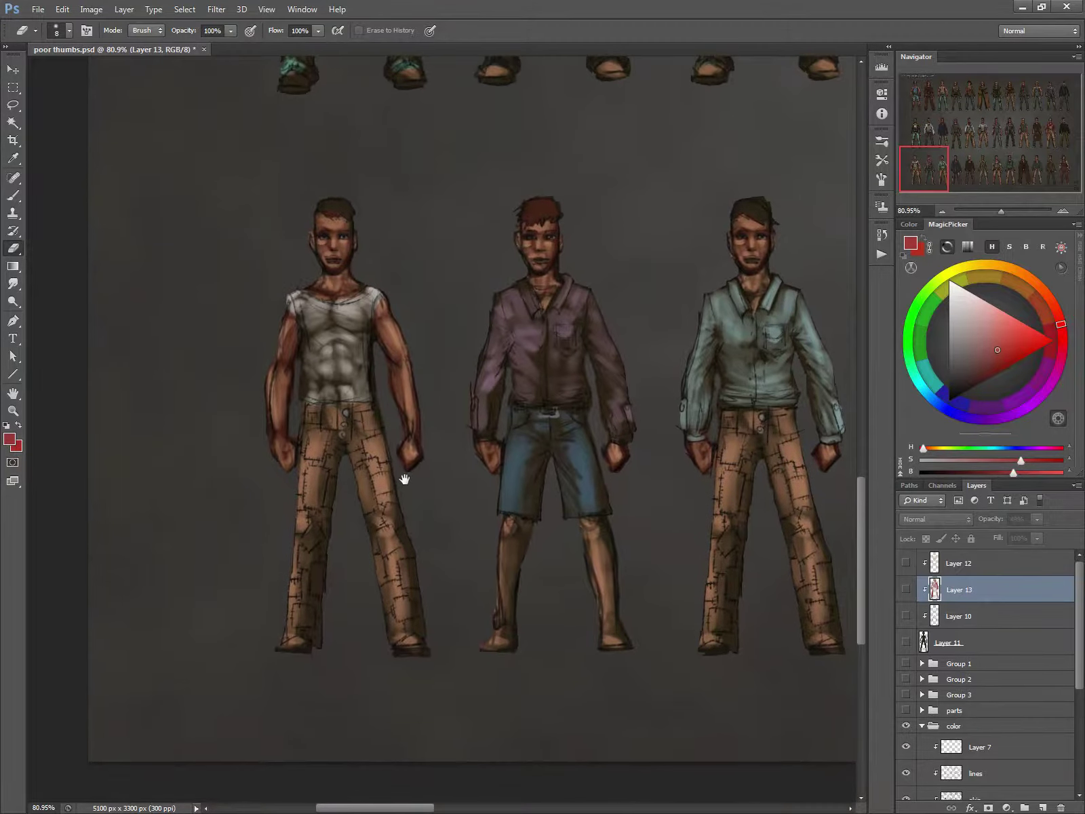
# - Examine the clothing and skin colors of the remaining finished characters across the bottom row
pyautogui.moveTo(504, 550)
pyautogui.mouseDown()
pyautogui.moveTo(382, 542)
pyautogui.moveTo(347, 552)
pyautogui.mouseUp()
pyautogui.moveTo(445, 557); pyautogui.dragTo(310, 516)
pyautogui.moveTo(527, 559); pyautogui.dragTo(309, 548)
pyautogui.moveTo(473, 570); pyautogui.dragTo(310, 548)
pyautogui.moveTo(516, 551); pyautogui.dragTo(293, 567)
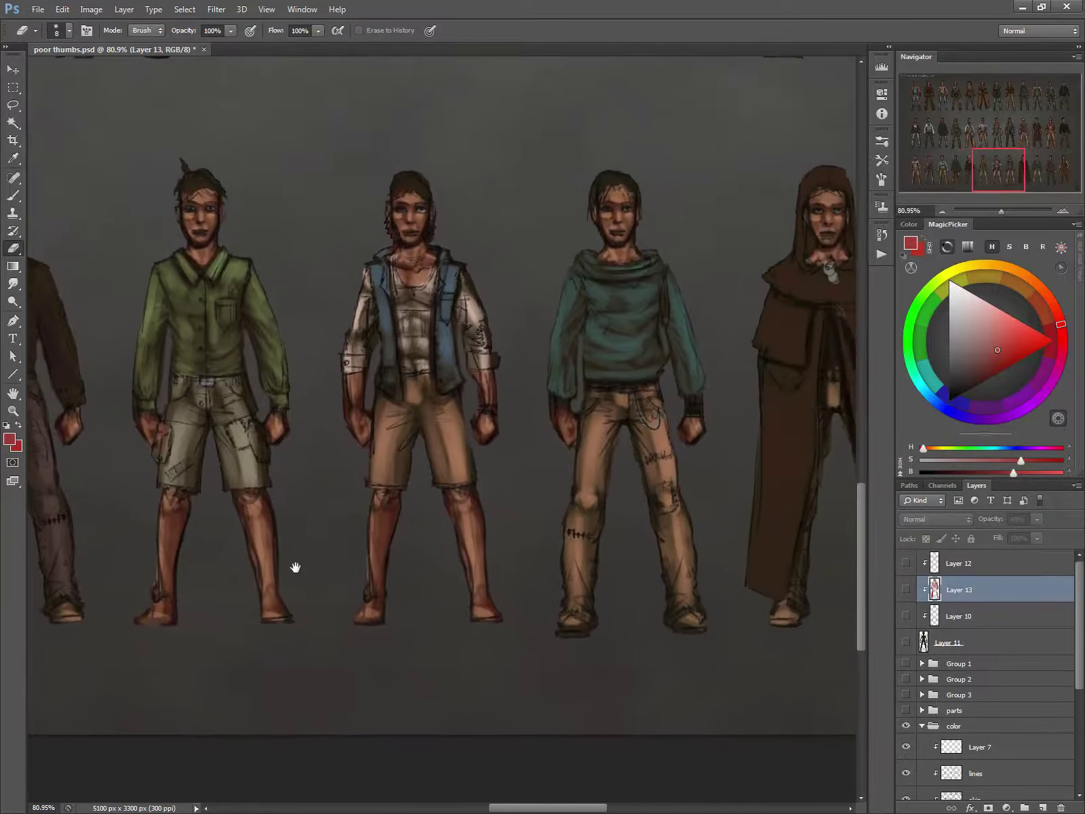
pyautogui.moveTo(405, 553); pyautogui.dragTo(302, 559)
pyautogui.moveTo(441, 545); pyautogui.dragTo(244, 565)
pyautogui.moveTo(510, 560); pyautogui.dragTo(371, 560)
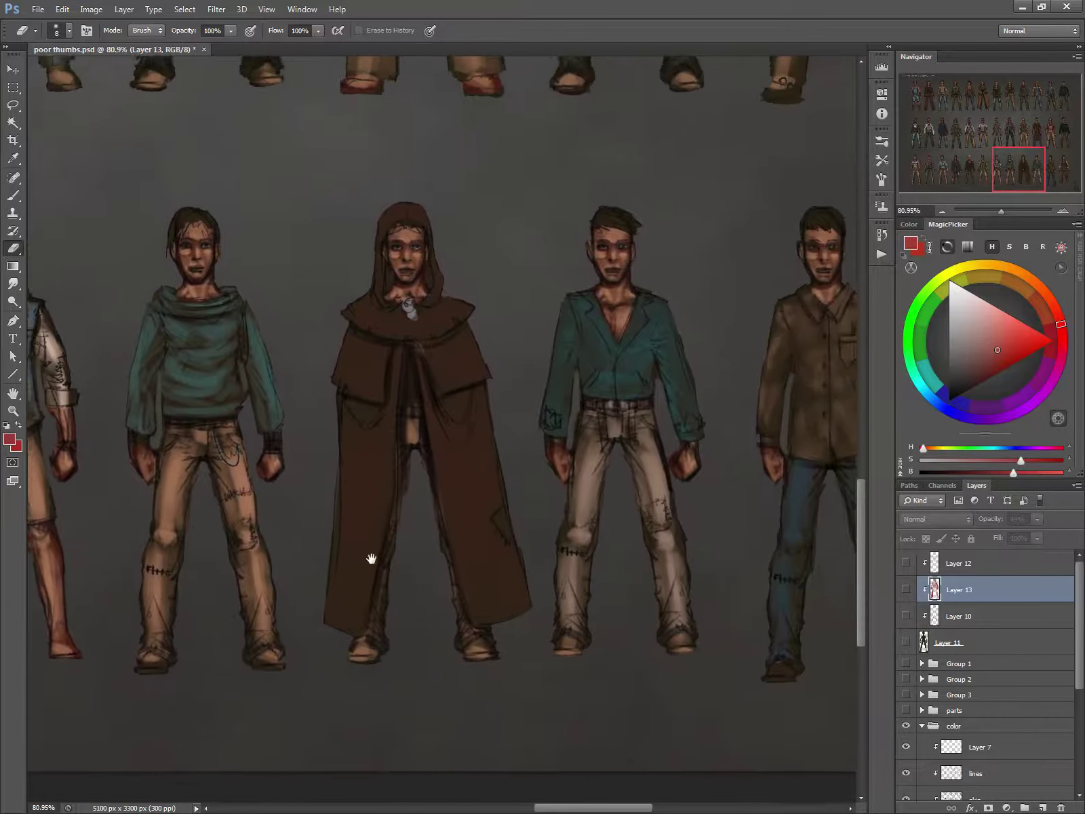
pyautogui.moveTo(441, 562); pyautogui.dragTo(334, 552)
pyautogui.moveTo(499, 568); pyautogui.dragTo(360, 561)
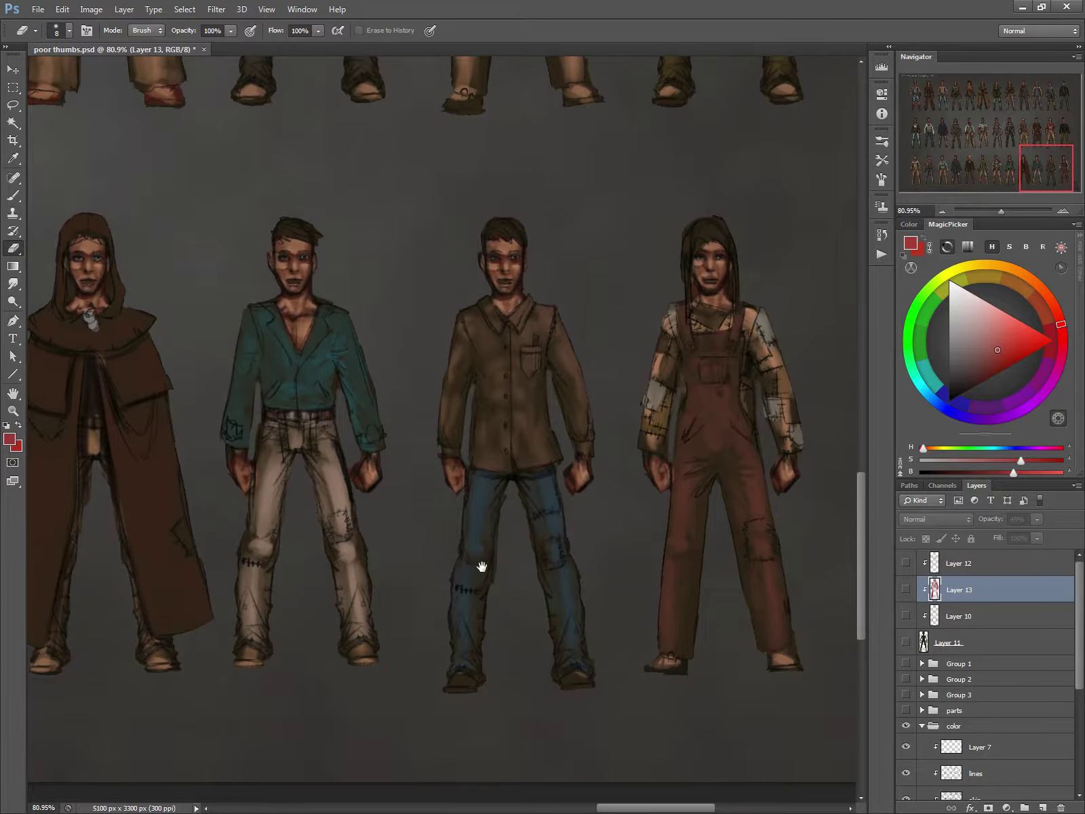
pyautogui.moveTo(482, 567); pyautogui.dragTo(388, 563)
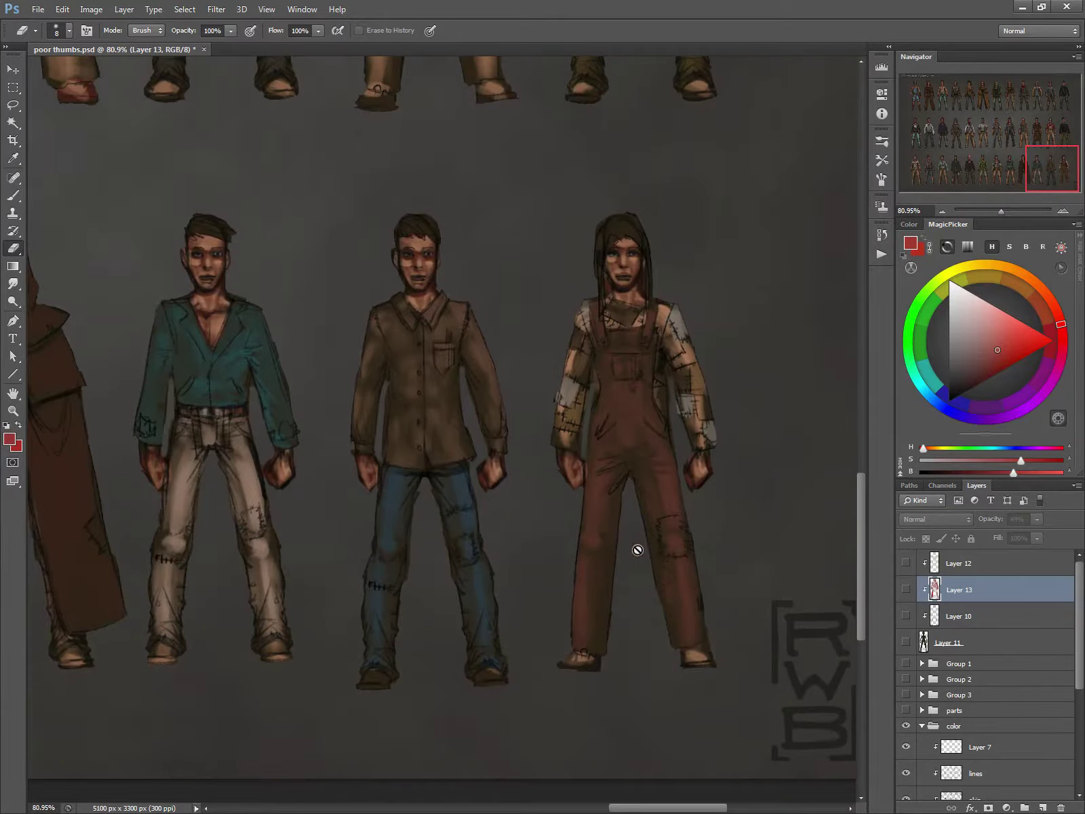
# - Create a new layer above Layer 12 and set up a 15 px brush with a bright green color
pyautogui.click(936, 567)
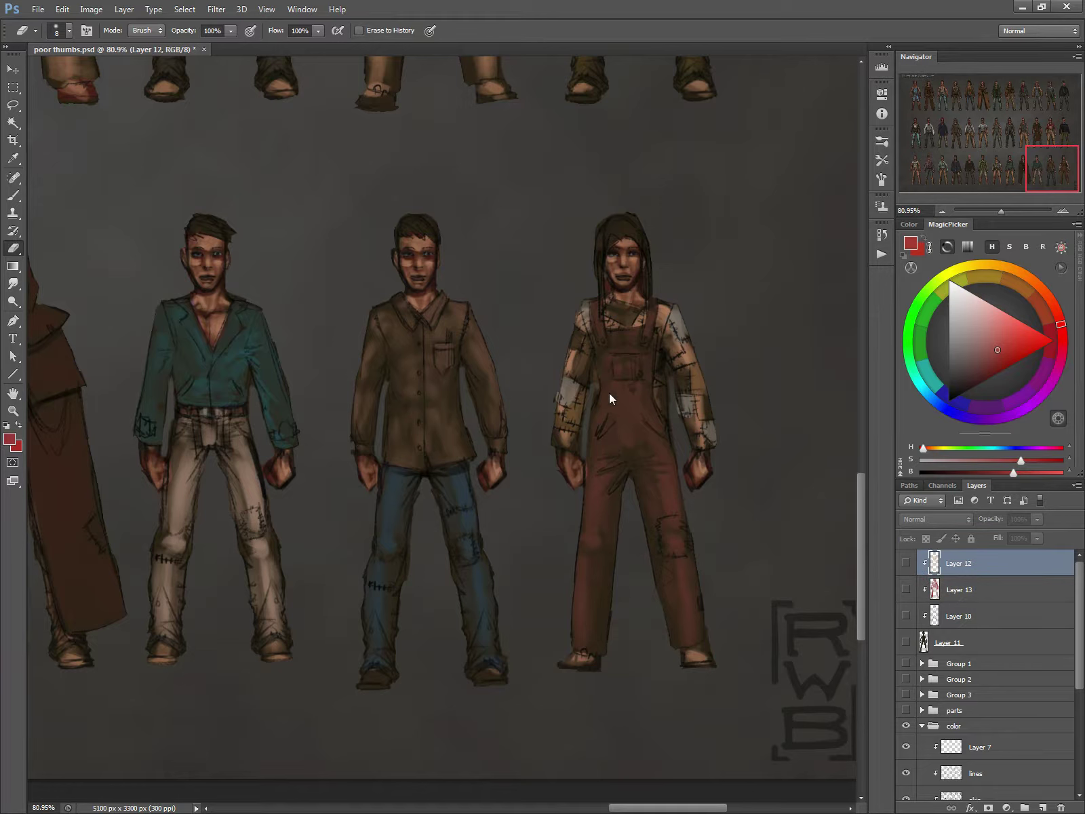
pyautogui.press('b')
pyautogui.click(1028, 342)
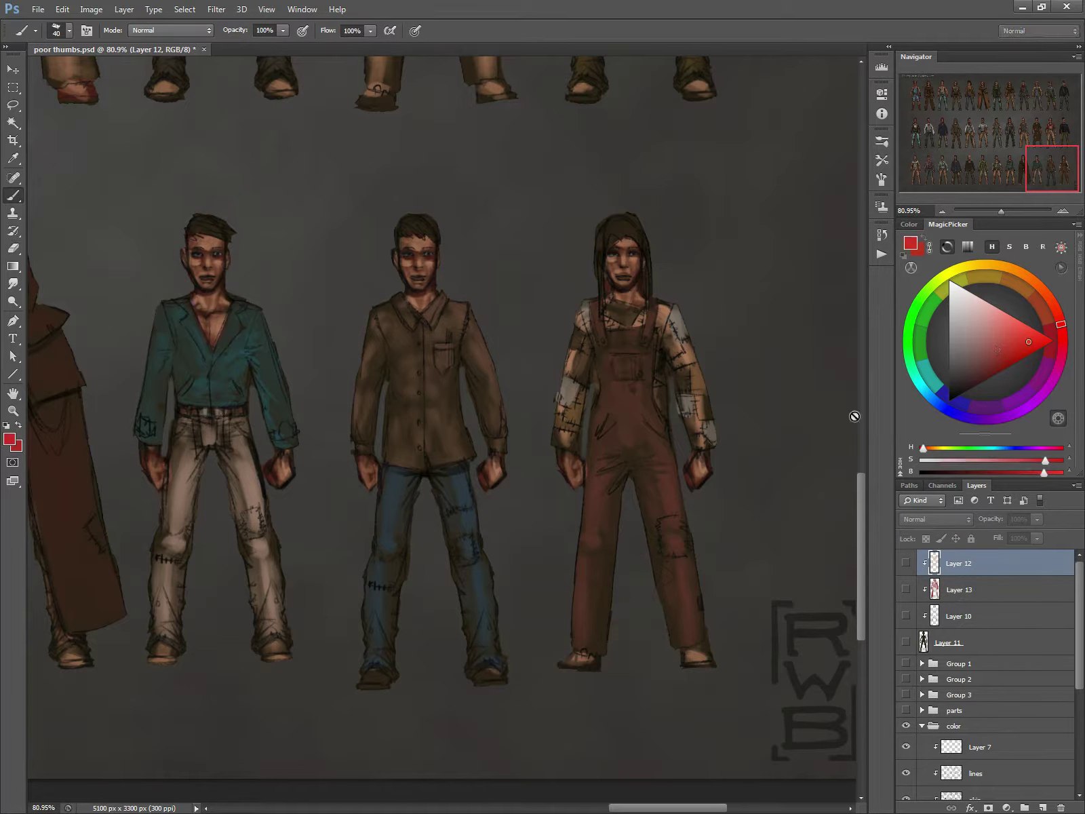
pyautogui.hotkey('ctrl', 'shift', 'n')
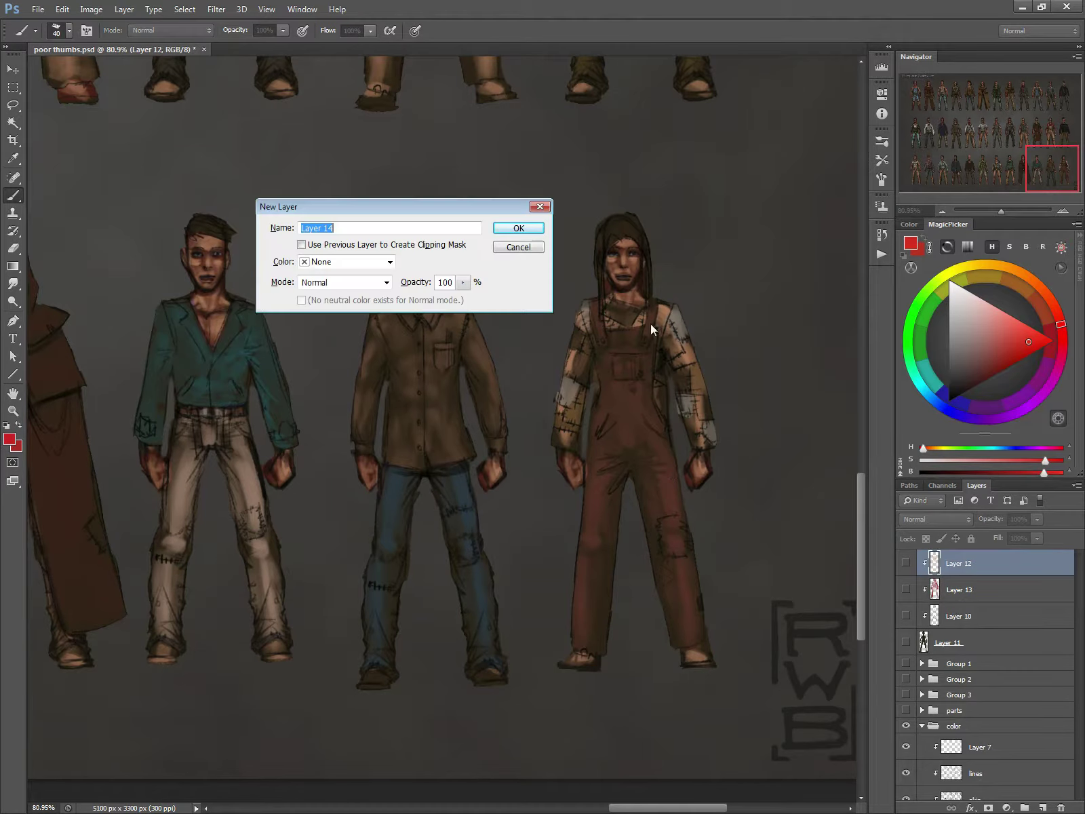
pyautogui.click(519, 229)
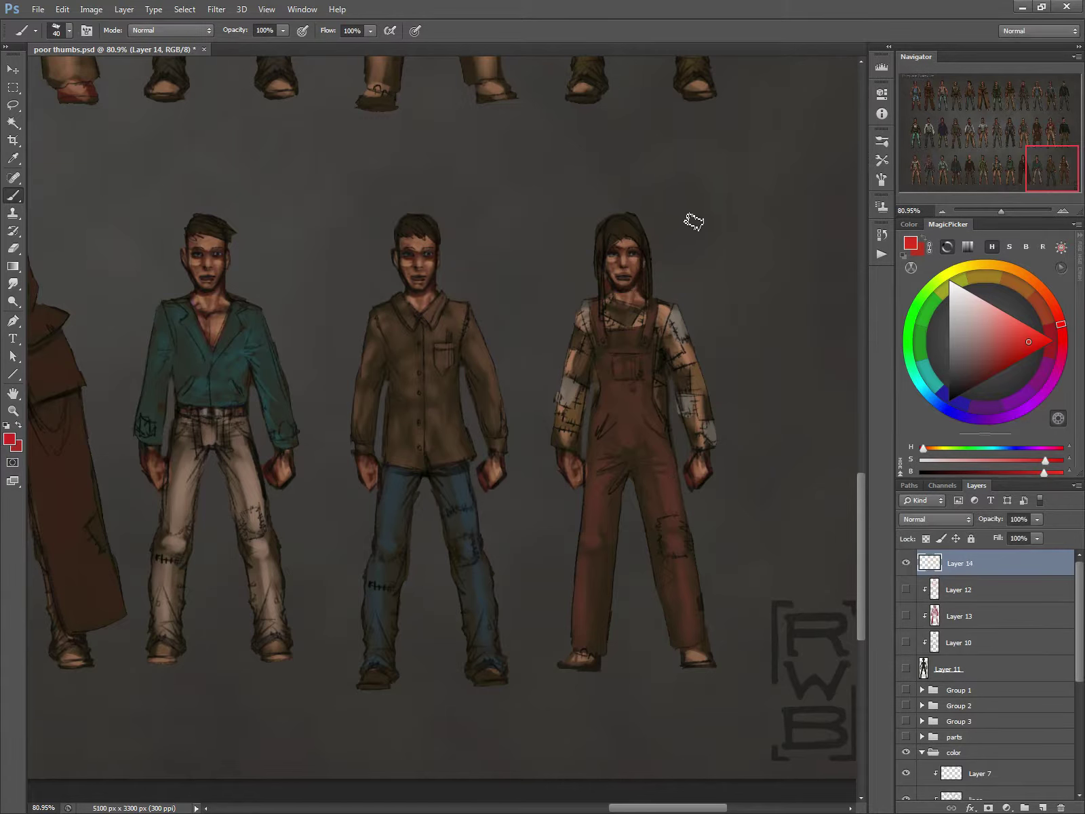
pyautogui.click(909, 336)
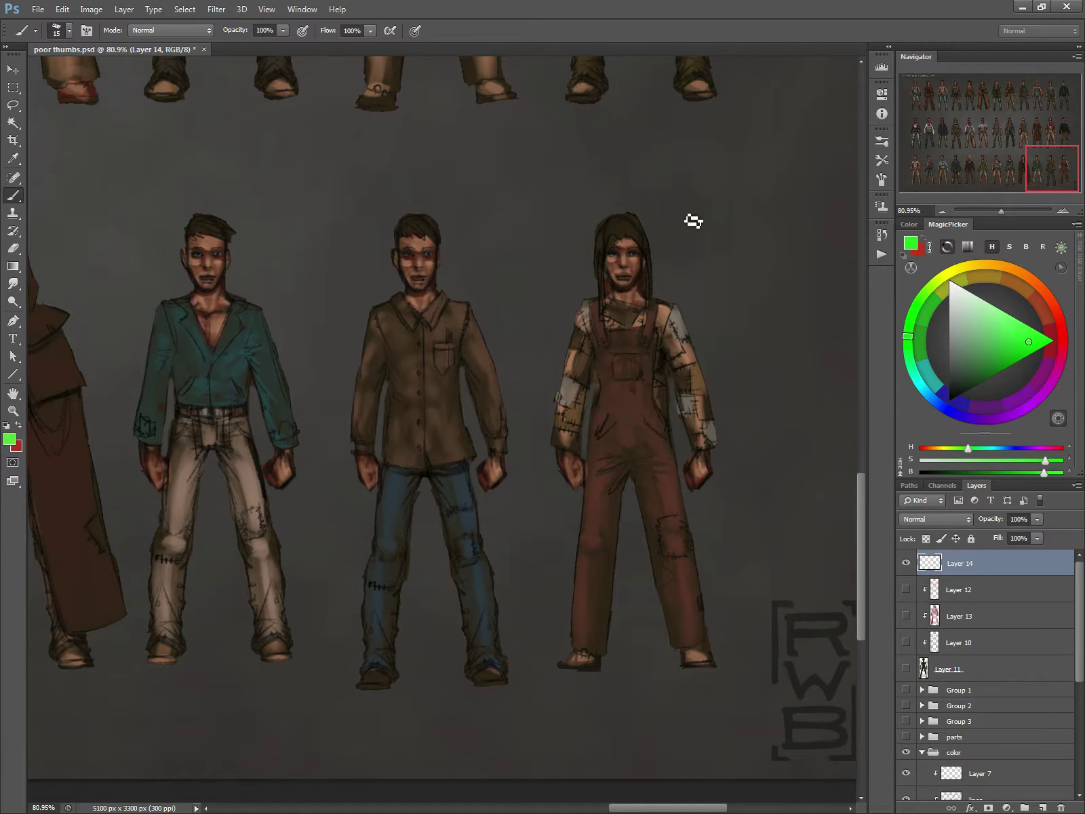
# - Mark the bottom row's last character in red overalls and the middle row's brown-apron character with green check marks
pyautogui.moveTo(693, 202); pyautogui.dragTo(674, 219)
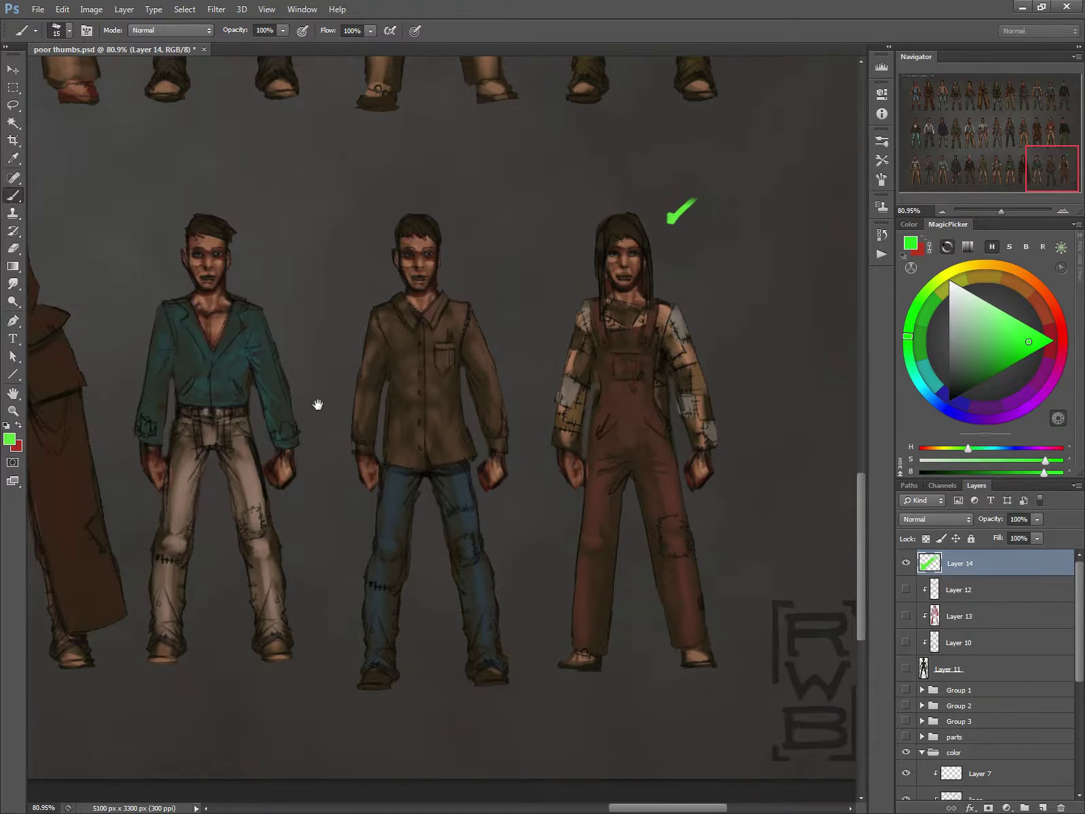
pyautogui.moveTo(318, 404); pyautogui.dragTo(492, 404)
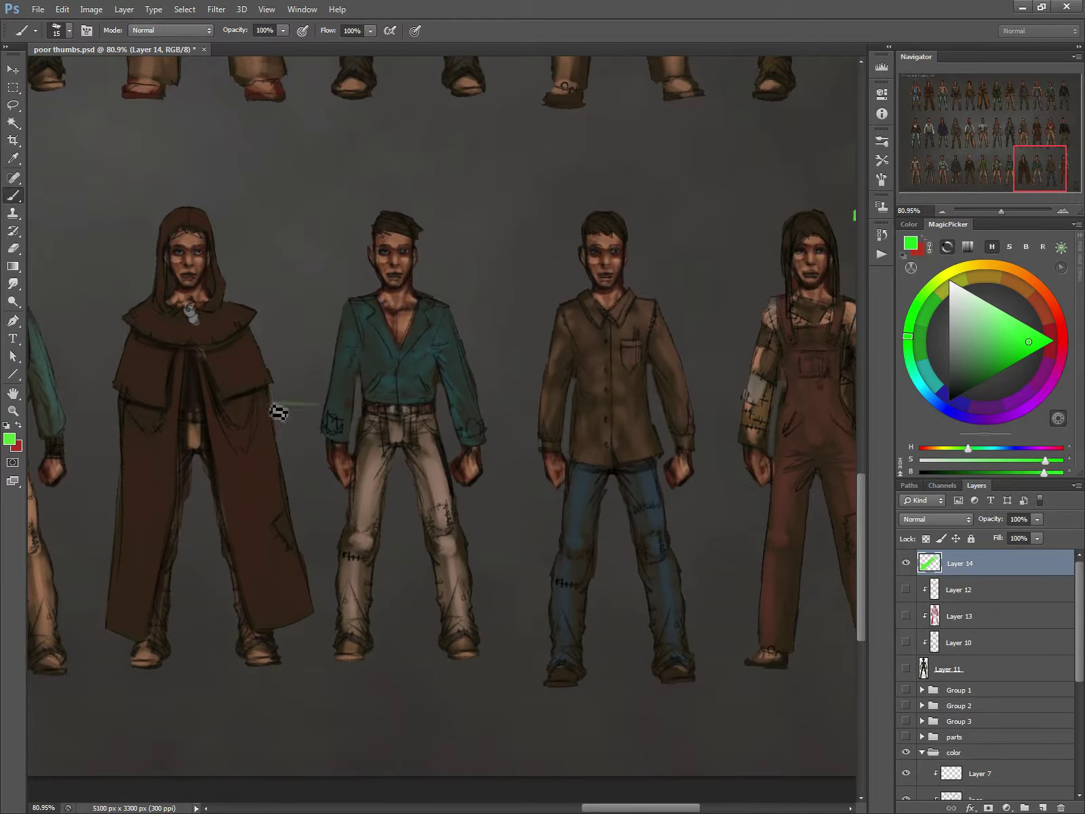
pyautogui.moveTo(323, 404); pyautogui.dragTo(271, 404)
pyautogui.hotkey('ctrl', 'z')
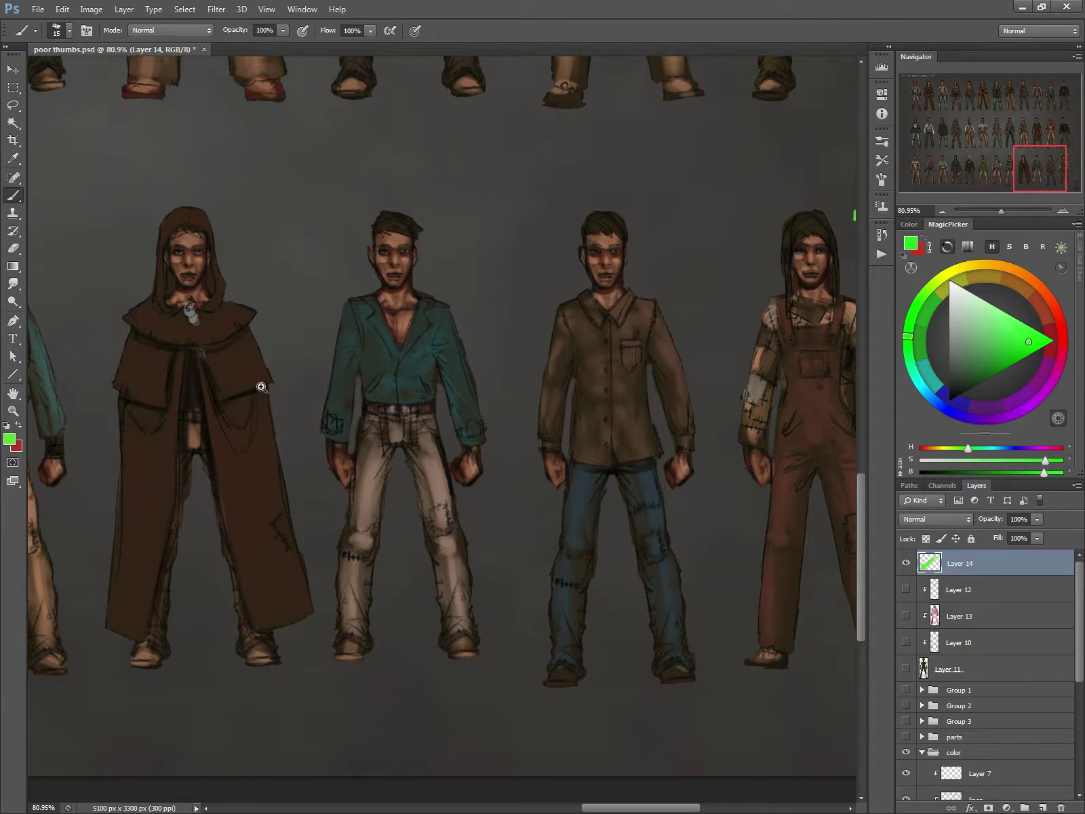
pyautogui.moveTo(318, 415); pyautogui.dragTo(334, 453)
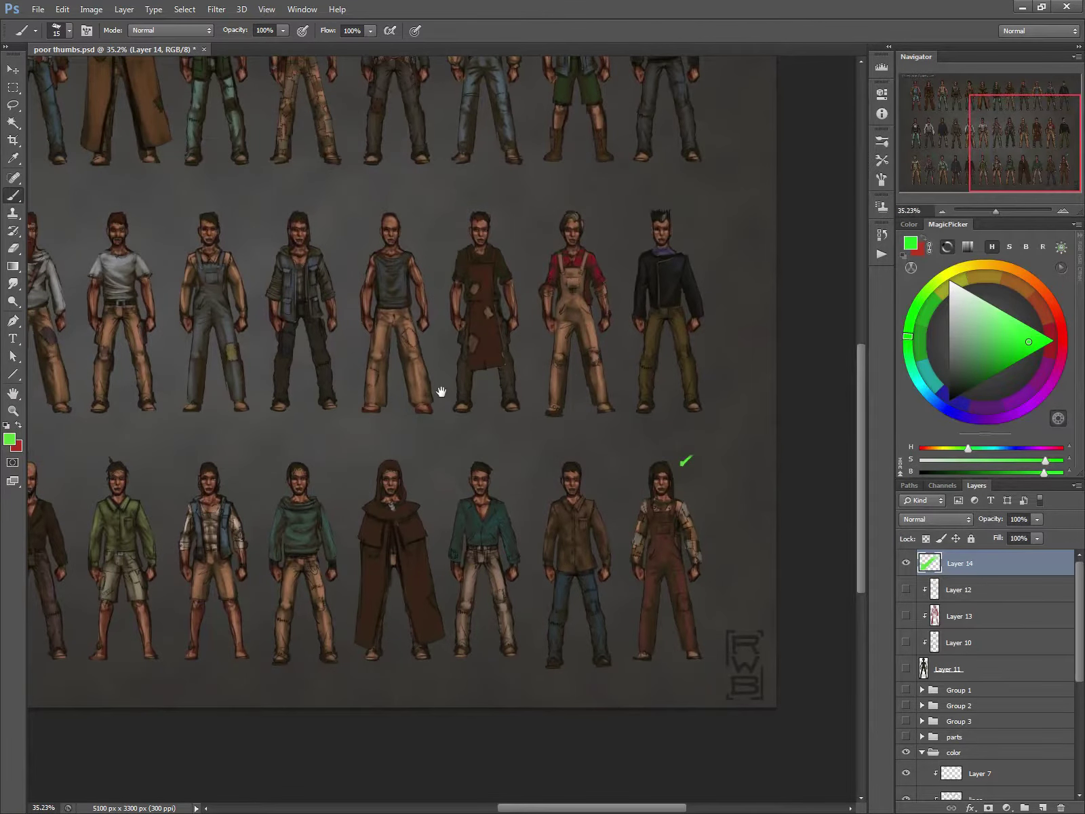
pyautogui.moveTo(503, 239); pyautogui.dragTo(514, 232)
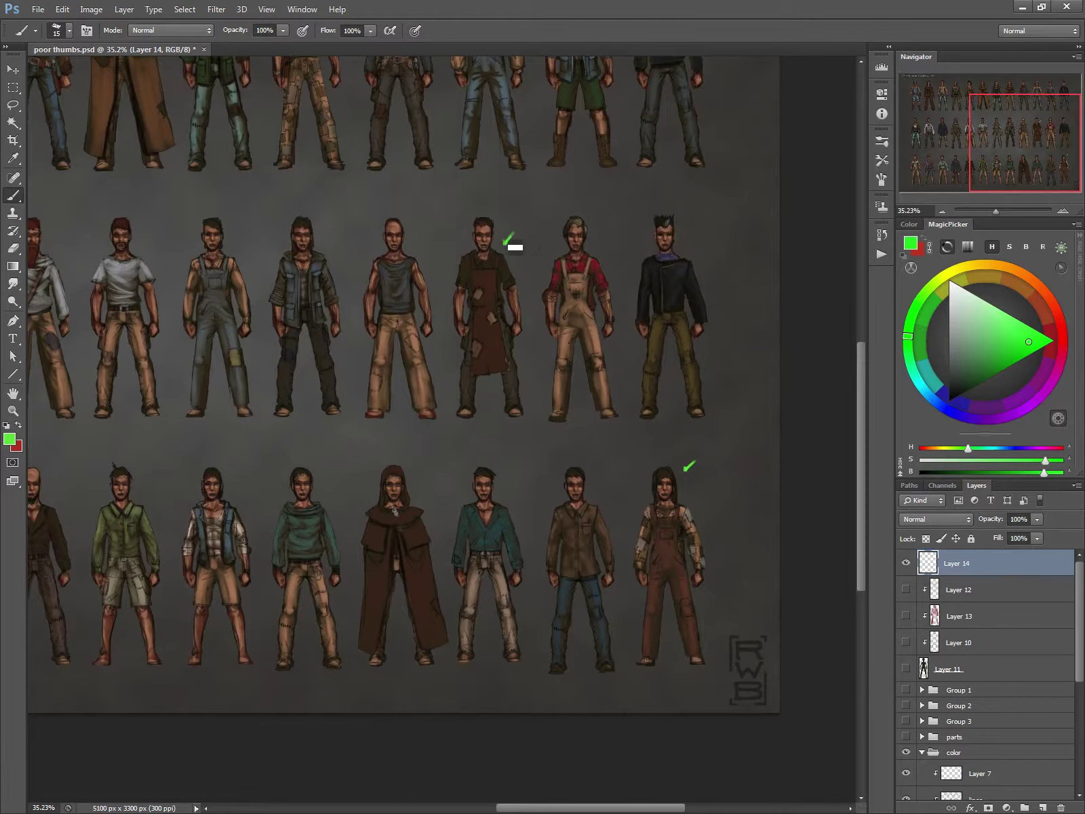
# - Add green check marks beside the middle row's denim-vest character and the red-bearded character in the white hooded top
pyautogui.moveTo(266, 443); pyautogui.dragTo(407, 434)
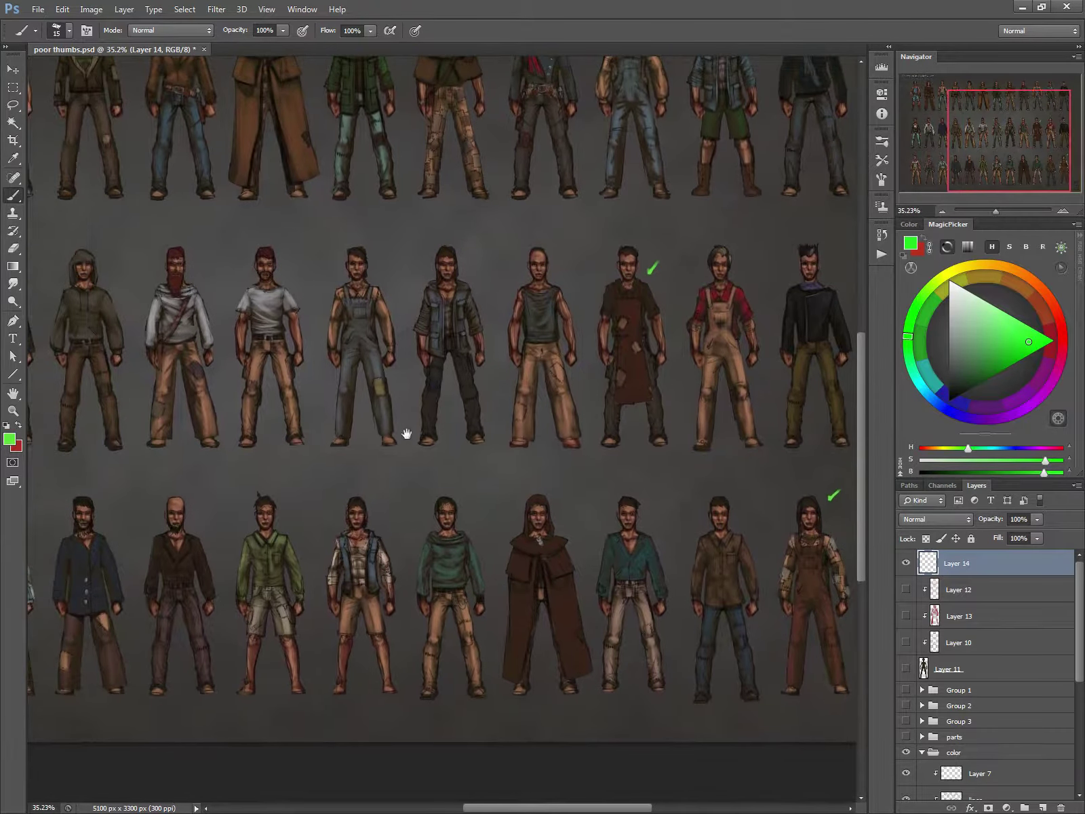
pyautogui.moveTo(466, 271); pyautogui.dragTo(478, 264)
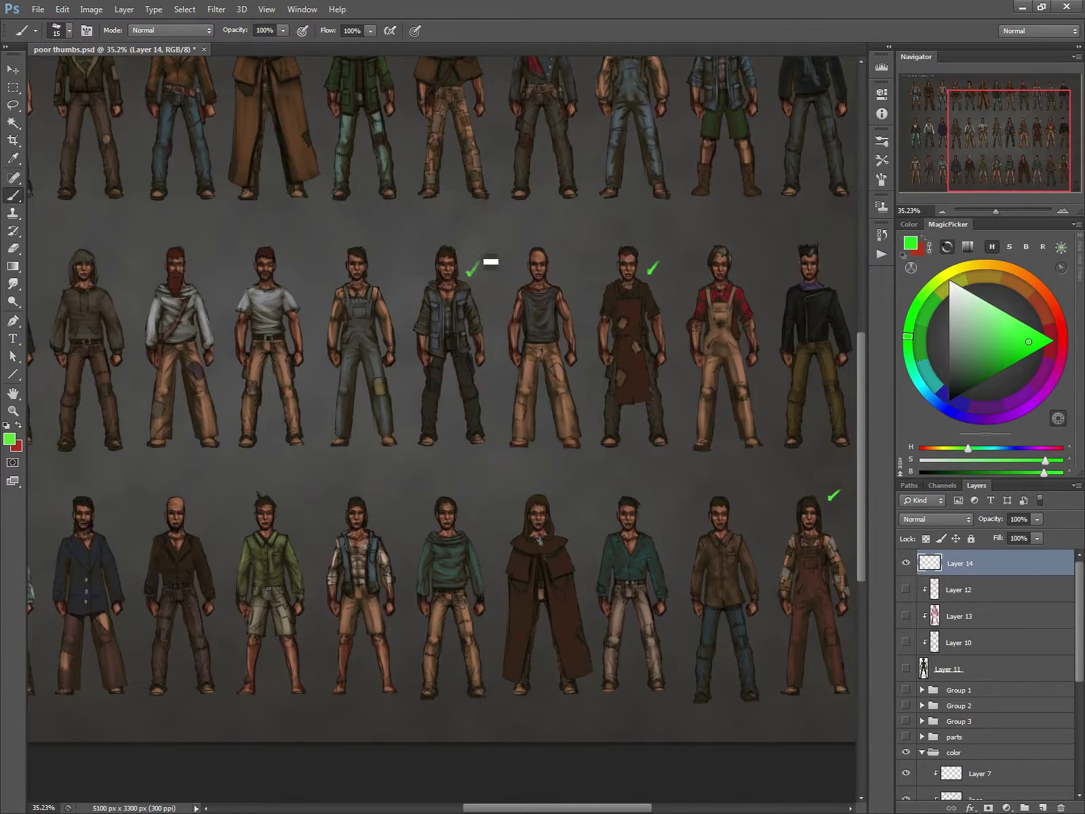
pyautogui.moveTo(192, 486)
pyautogui.mouseDown()
pyautogui.moveTo(206, 497)
pyautogui.moveTo(347, 501)
pyautogui.mouseUp()
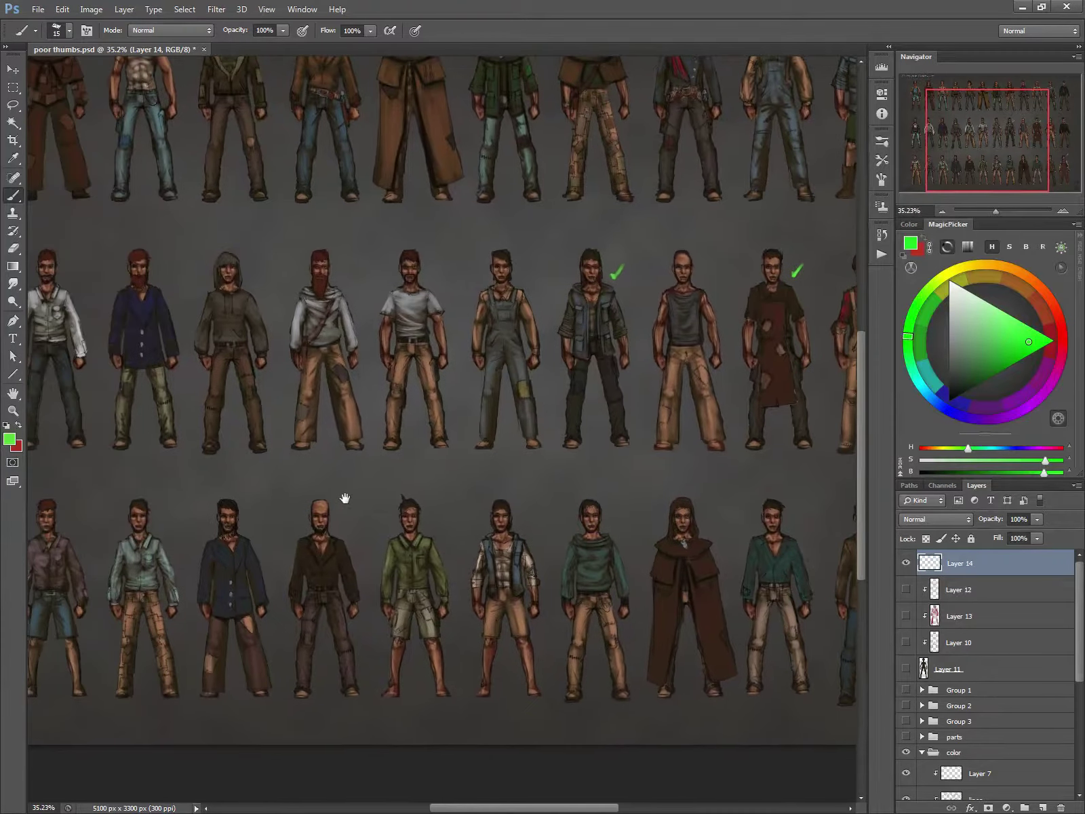
pyautogui.moveTo(336, 274); pyautogui.dragTo(346, 268)
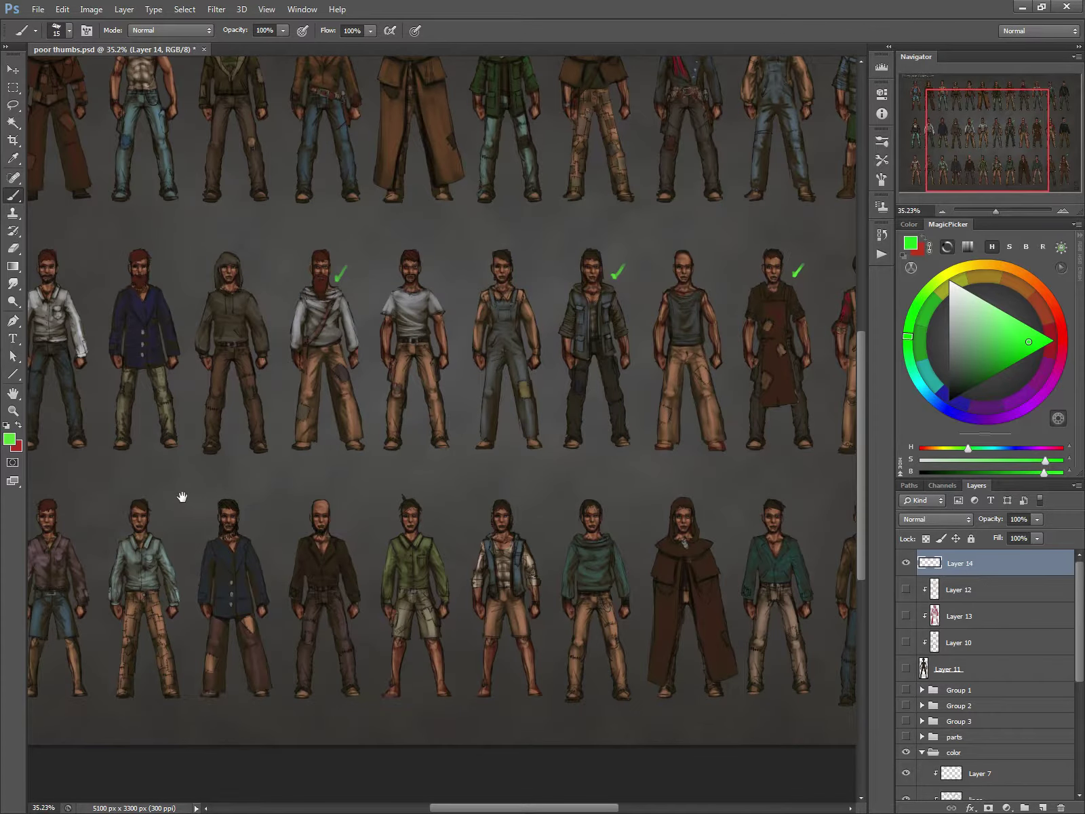
# - Add green check marks beside the top row's hooded red-brown robe character and the green-caped character
pyautogui.moveTo(182, 497); pyautogui.dragTo(225, 472)
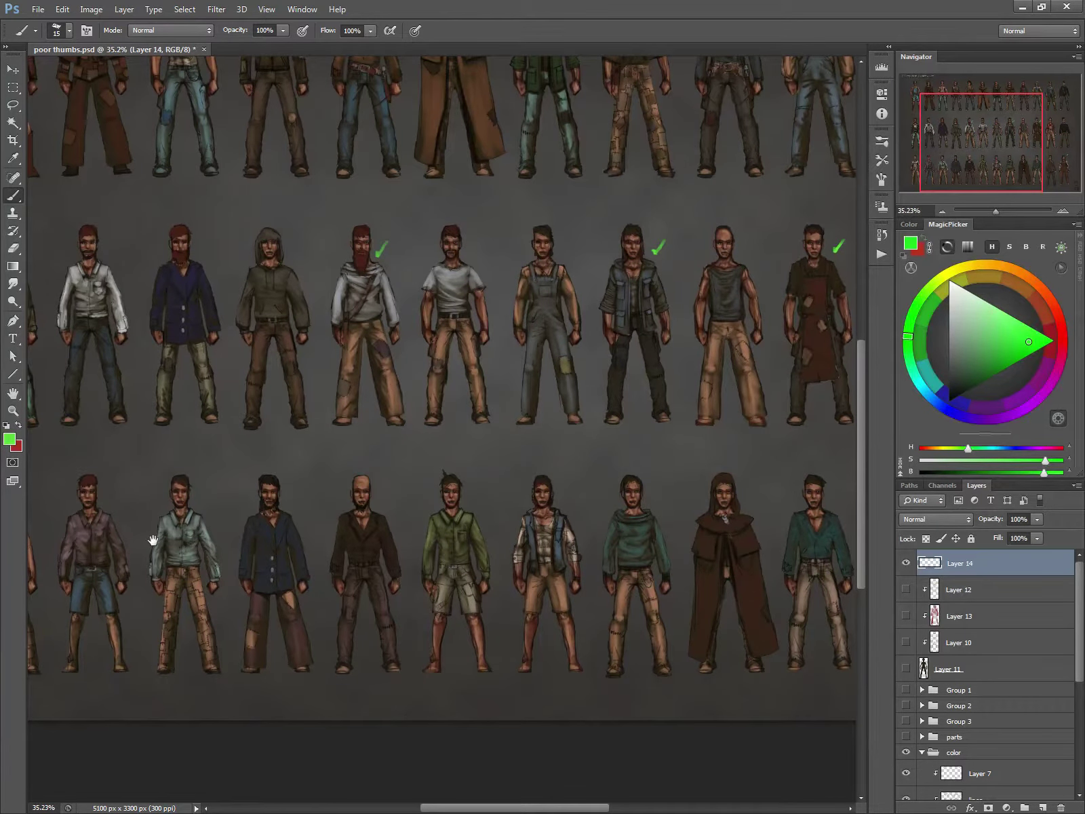
pyautogui.moveTo(152, 541); pyautogui.dragTo(334, 572)
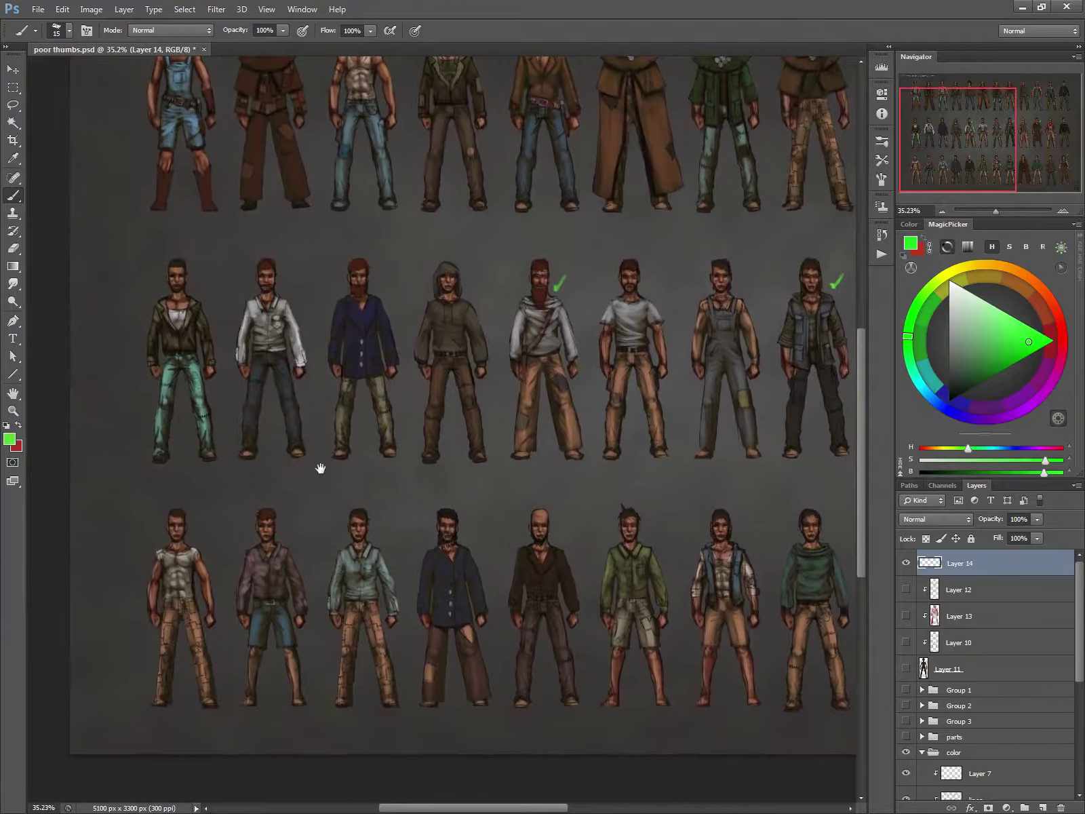
pyautogui.moveTo(320, 468); pyautogui.dragTo(296, 541)
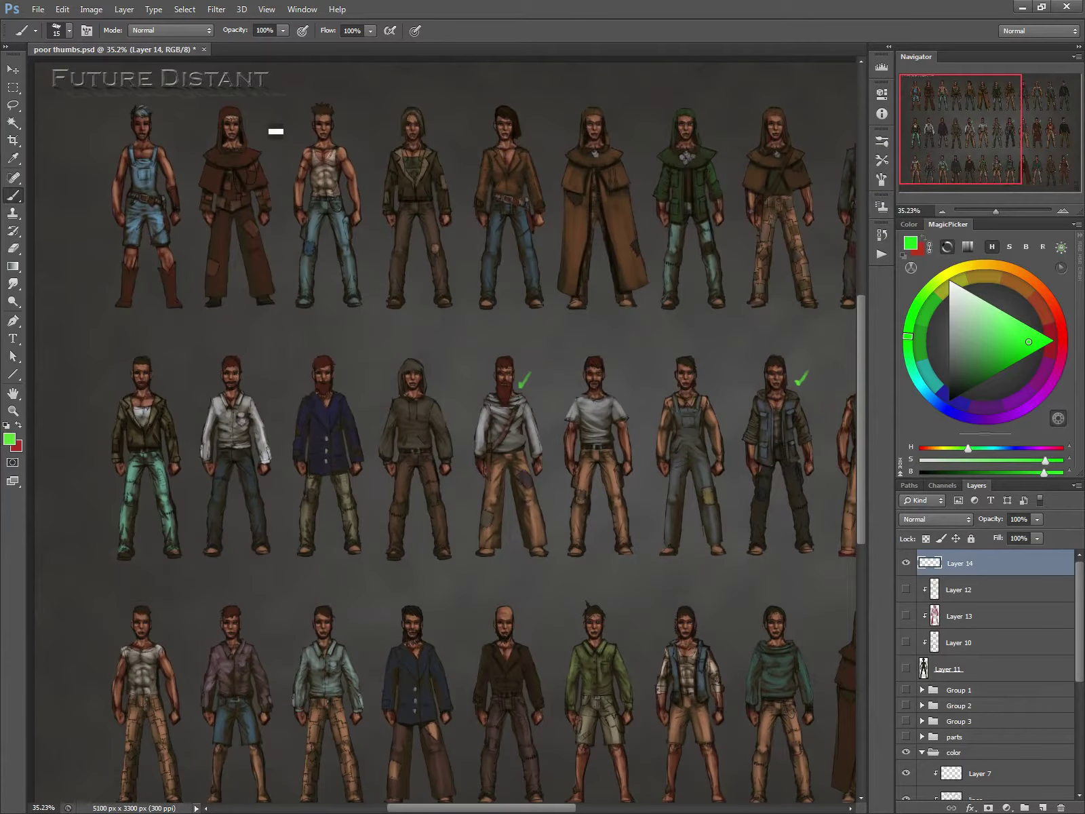
pyautogui.moveTo(252, 132); pyautogui.dragTo(268, 121)
pyautogui.moveTo(428, 443); pyautogui.dragTo(327, 455)
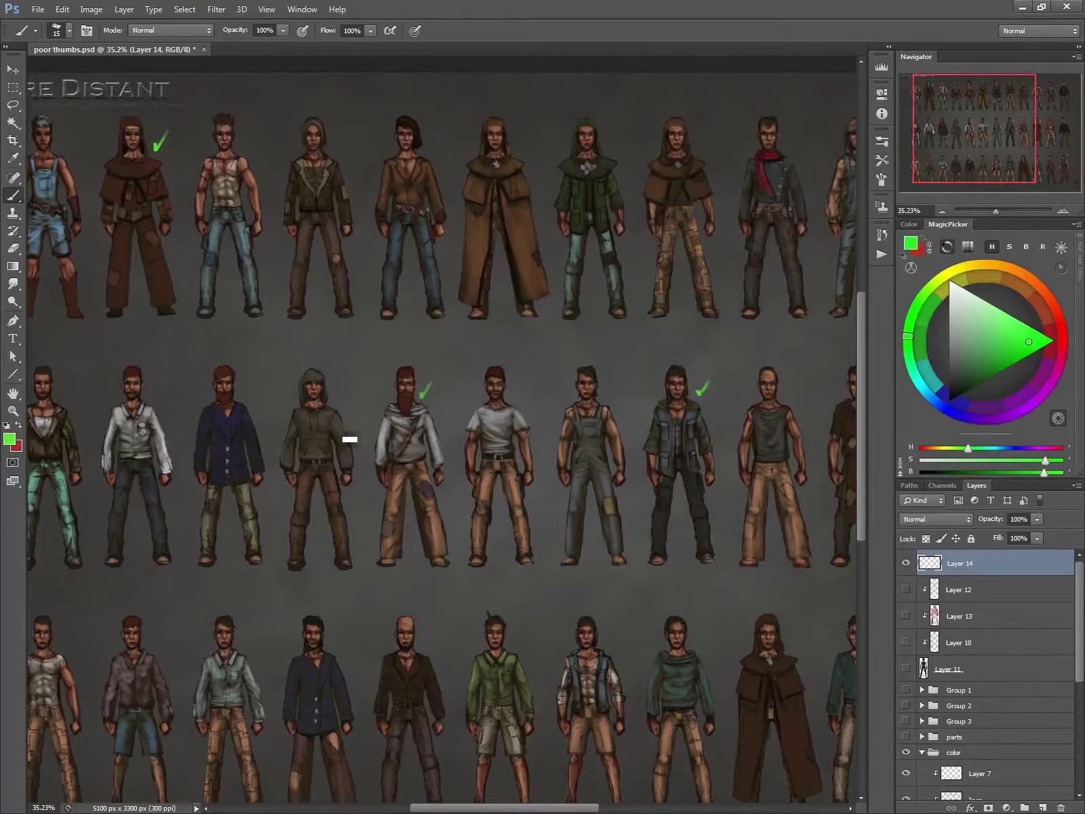
pyautogui.moveTo(610, 144); pyautogui.dragTo(623, 137)
# - Check off the top row's character in the denim jacket and green shorts and the one in the brown jacket and jeans
pyautogui.moveTo(554, 409); pyautogui.dragTo(395, 390)
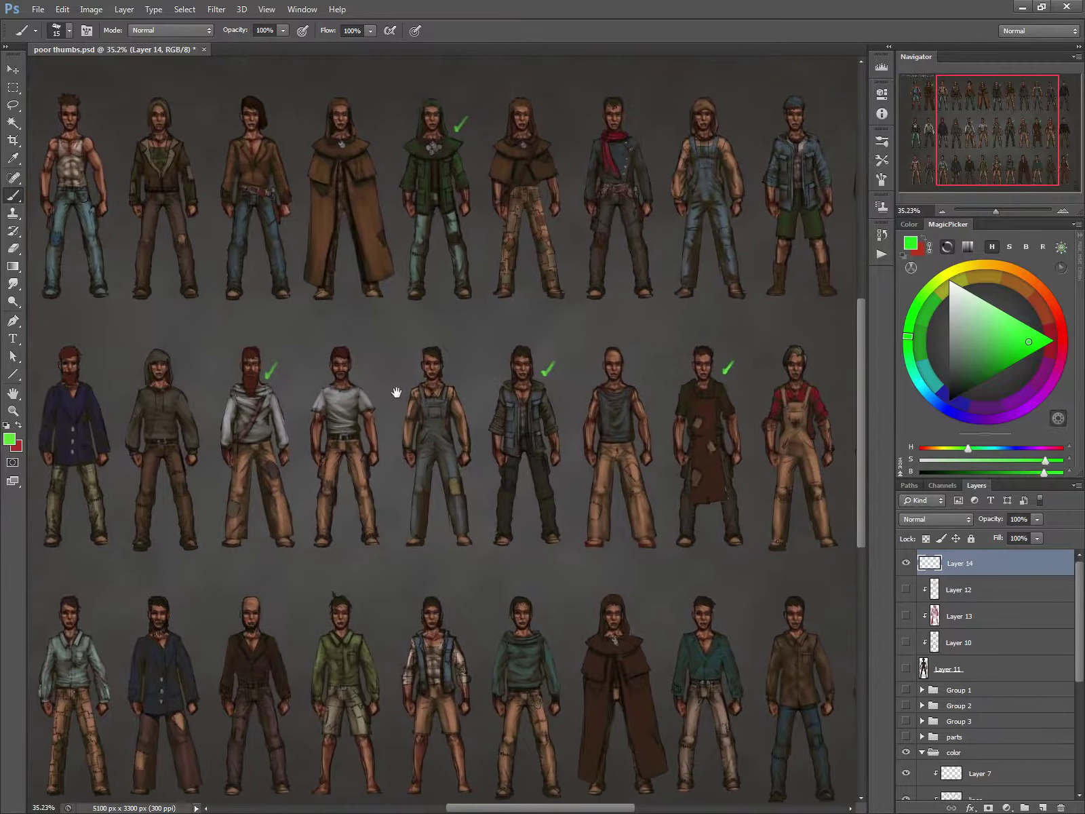
pyautogui.moveTo(767, 182); pyautogui.dragTo(714, 181)
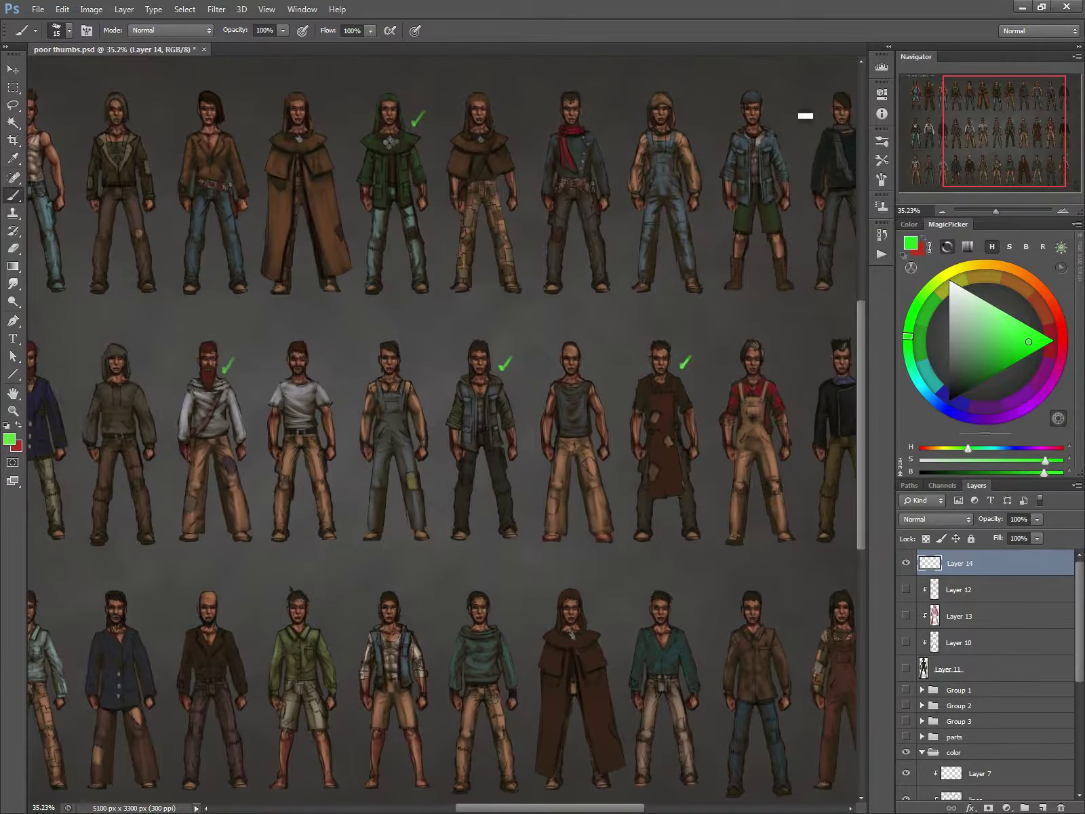
pyautogui.moveTo(774, 118); pyautogui.dragTo(789, 110)
pyautogui.moveTo(584, 440); pyautogui.dragTo(654, 448)
pyautogui.moveTo(355, 496); pyautogui.dragTo(469, 495)
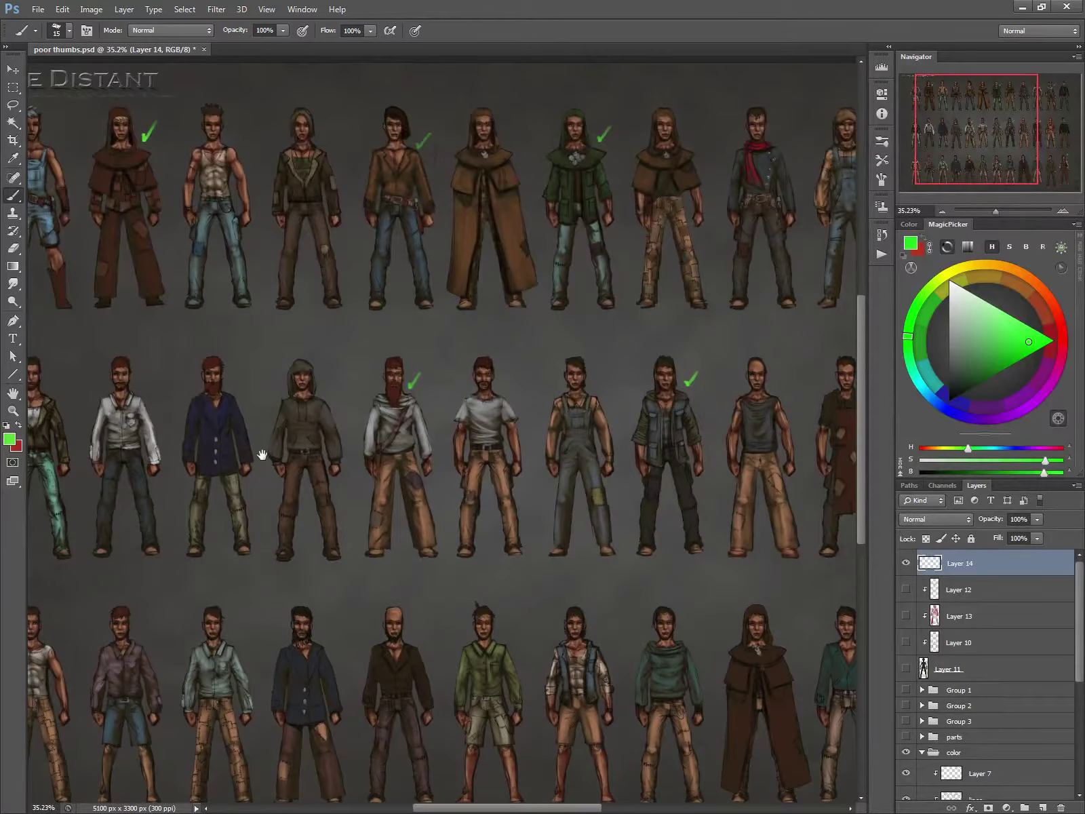
# - Add green check marks beside the middle row's hooded grey-brown character and the red-bearded character in the navy coat
pyautogui.moveTo(262, 455)
pyautogui.mouseDown()
pyautogui.moveTo(297, 452)
pyautogui.moveTo(507, 368)
pyautogui.moveTo(477, 318)
pyautogui.mouseUp()
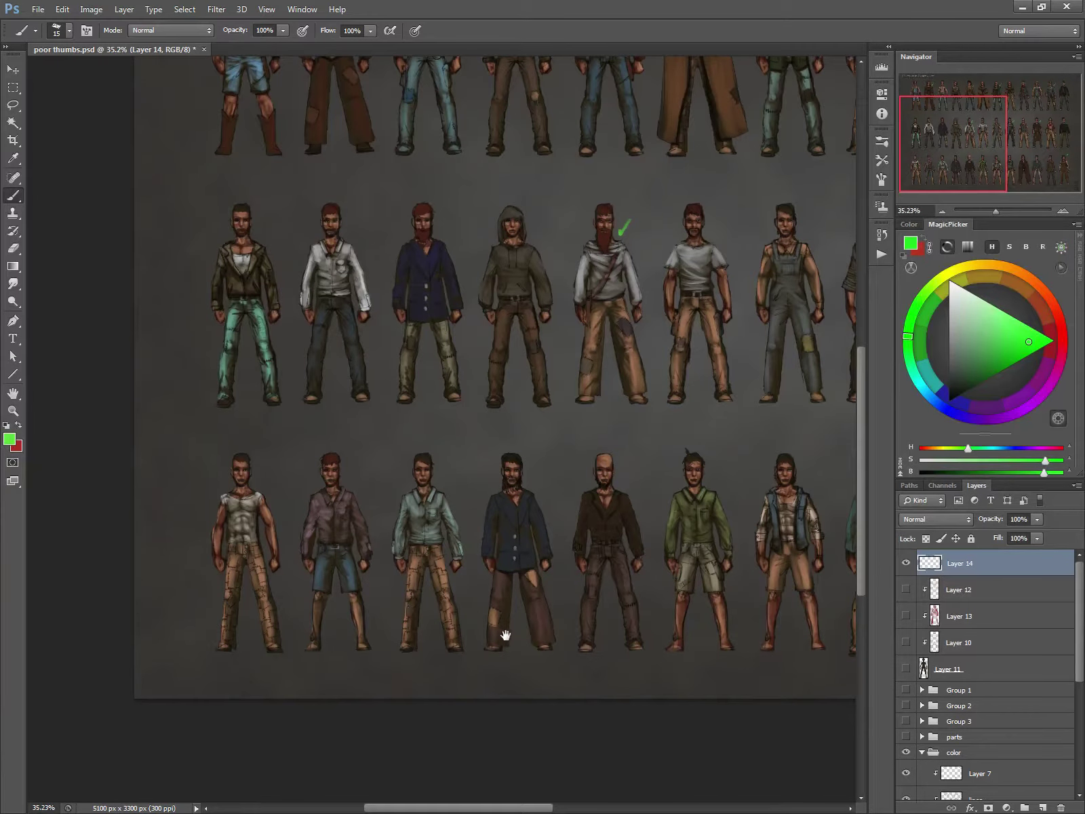
pyautogui.moveTo(499, 635); pyautogui.dragTo(369, 598)
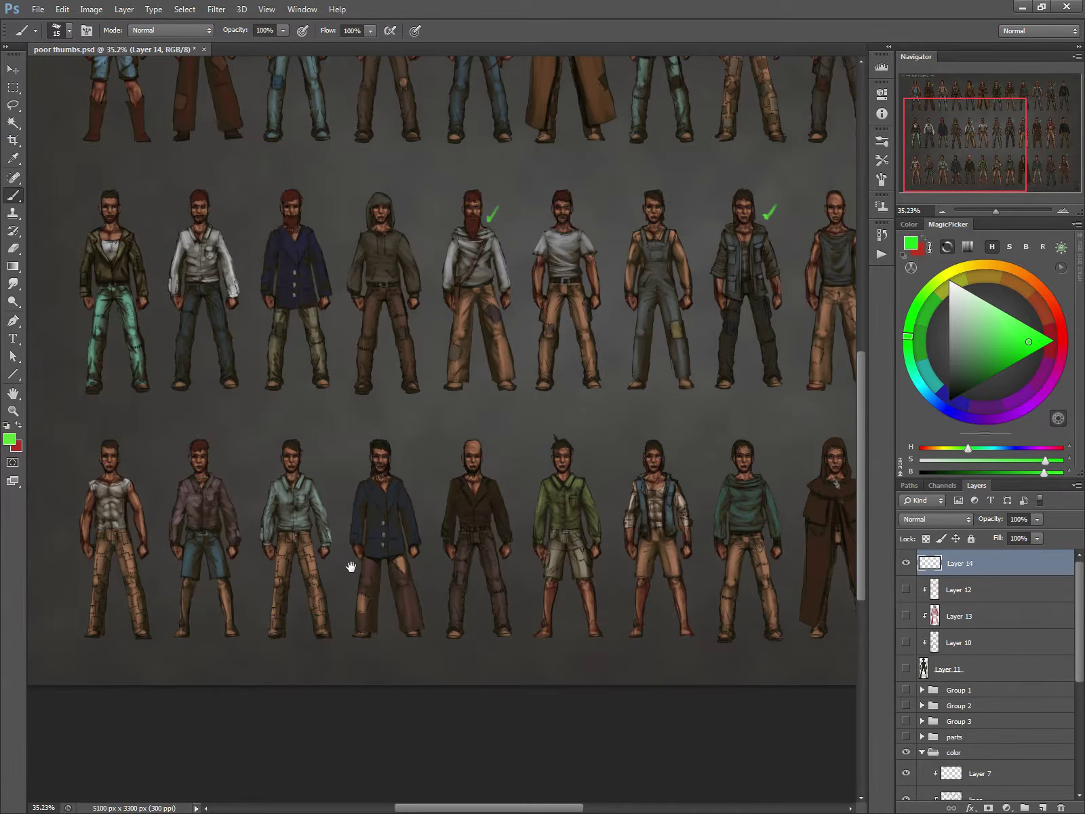
pyautogui.moveTo(396, 570); pyautogui.dragTo(337, 582)
pyautogui.moveTo(267, 538); pyautogui.dragTo(475, 564)
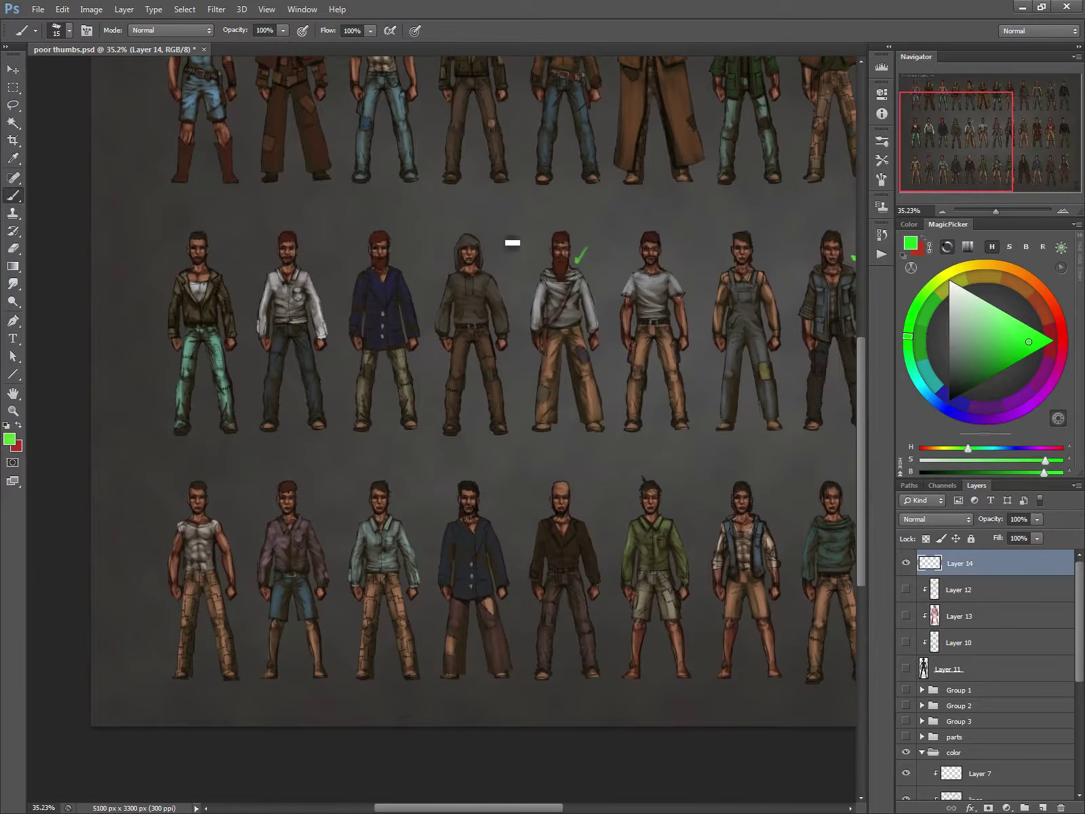
pyautogui.moveTo(489, 243); pyautogui.dragTo(504, 233)
pyautogui.moveTo(397, 241); pyautogui.dragTo(410, 233)
# - Check off the middle row's last character in the black top and the bottom row's brown-cloaked character in green
pyautogui.moveTo(293, 433); pyautogui.dragTo(307, 548)
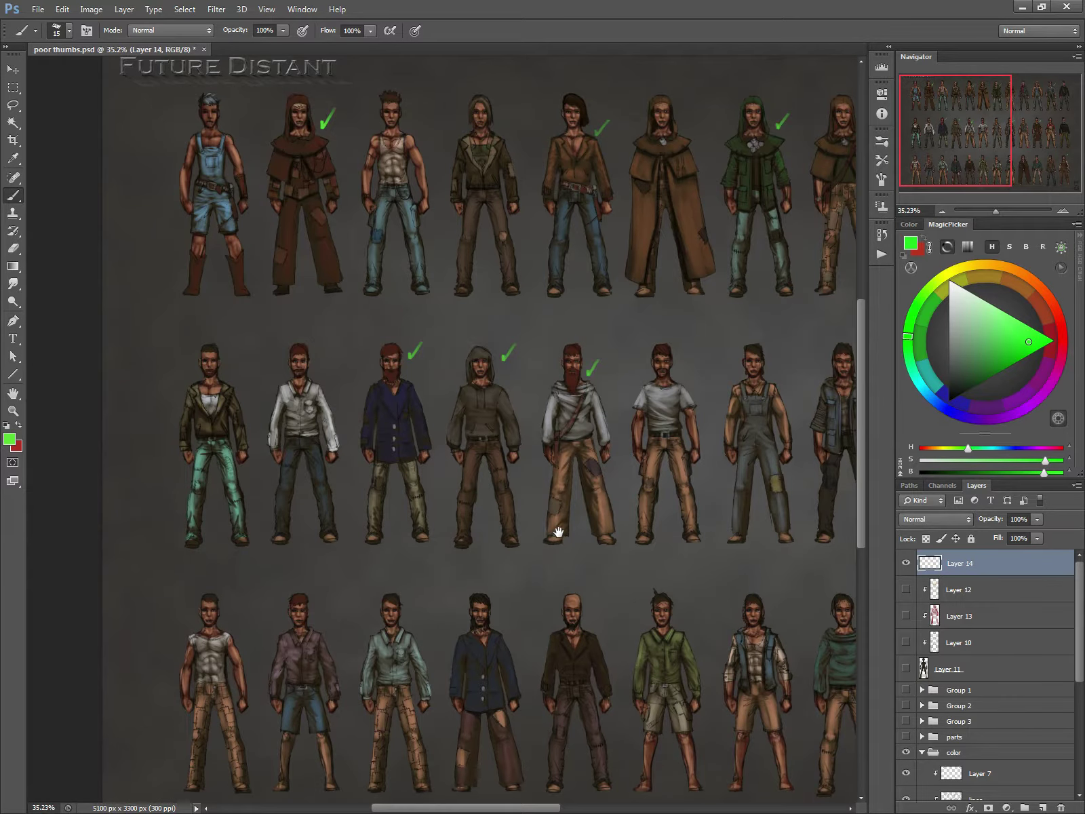
pyautogui.moveTo(552, 534); pyautogui.dragTo(529, 536)
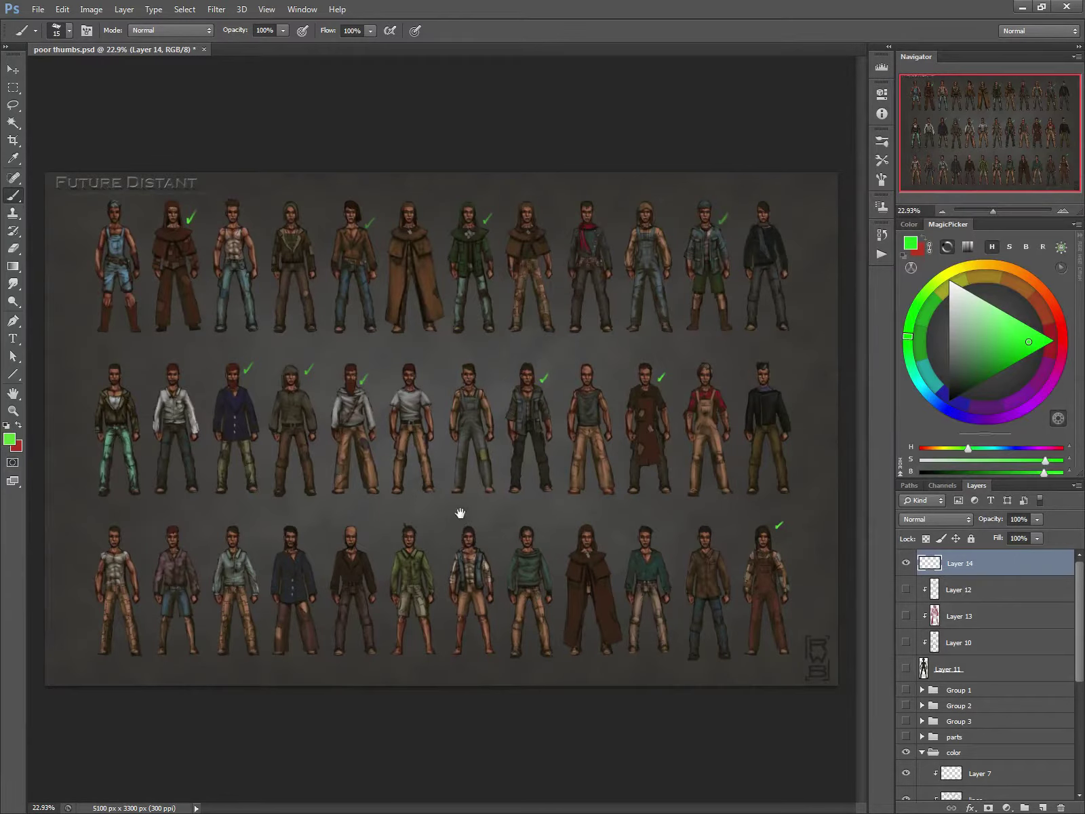
pyautogui.moveTo(785, 382); pyautogui.dragTo(783, 376)
pyautogui.moveTo(600, 535); pyautogui.dragTo(608, 531)
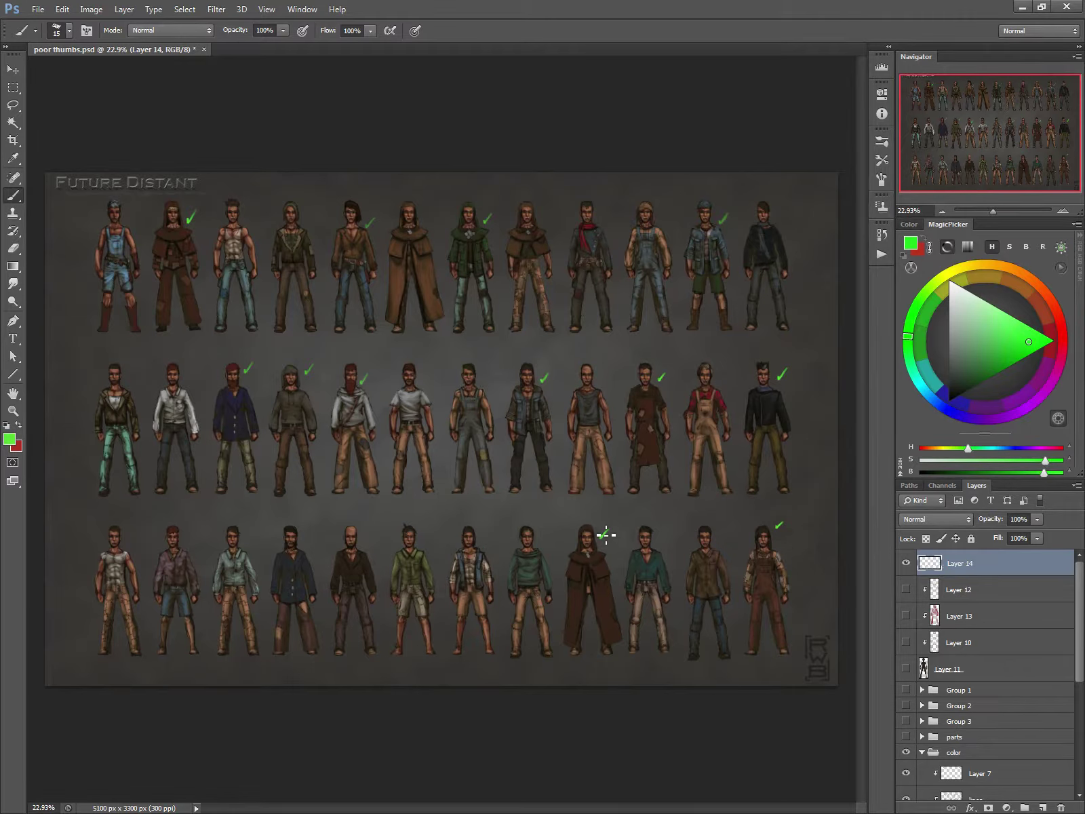